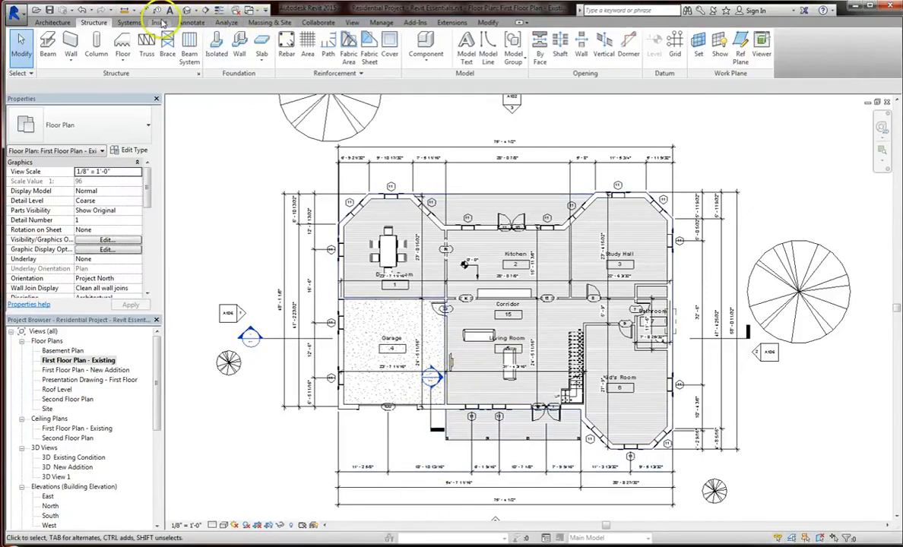
{"action": "left_click", "coordinate": [160, 22]}
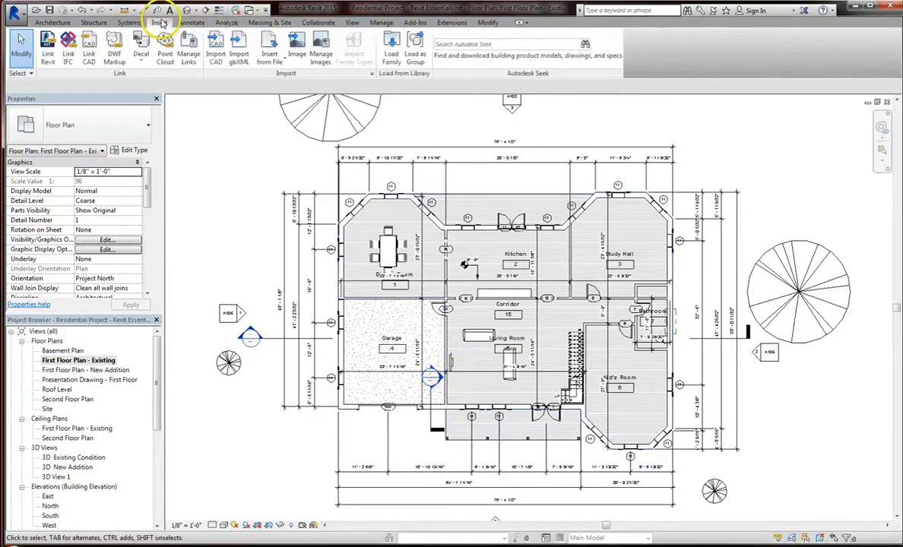
{"action": "left_click", "coordinate": [269, 58]}
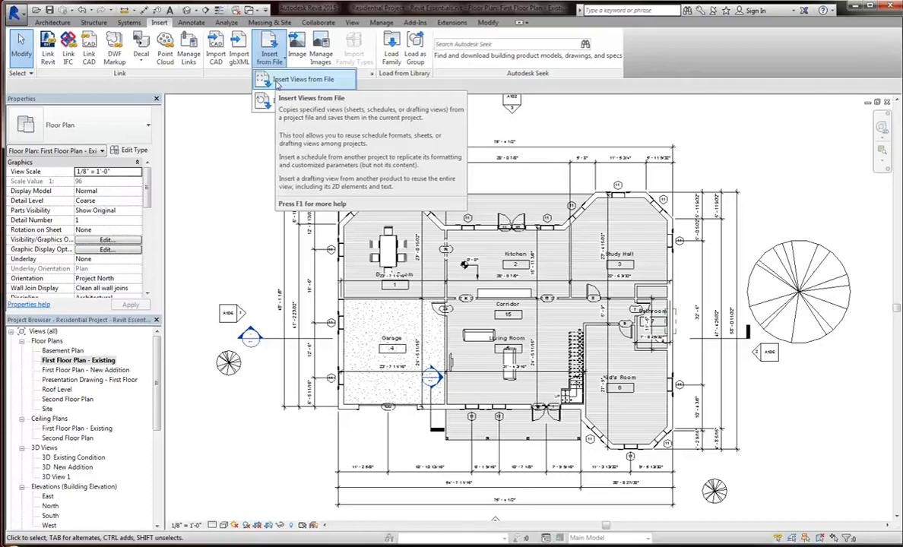
{"action": "left_click", "coordinate": [419, 452]}
Open the section view marked beside the garage and set its view scale to 1" = 1'-0".
{"action": "scroll", "coordinate": [423, 424], "scroll_direction": "up", "scroll_amount": 4}
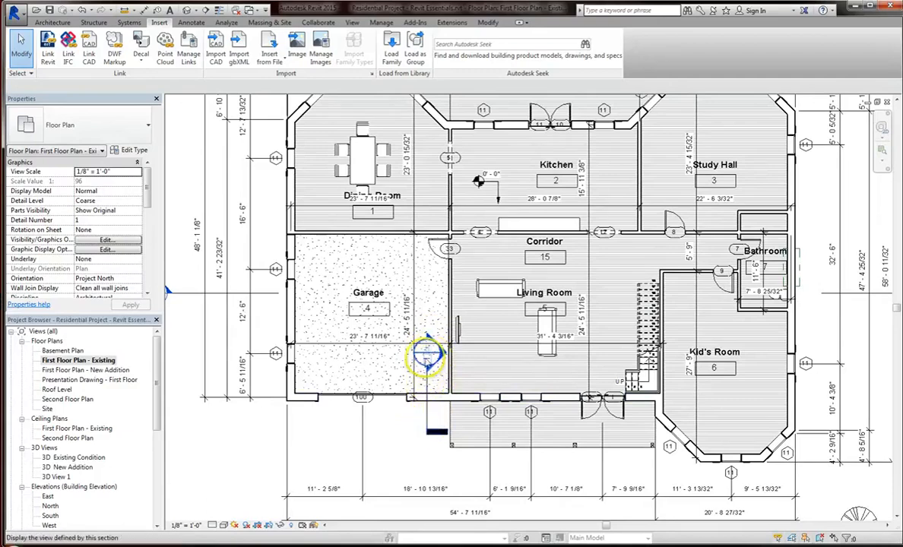
{"action": "double_click", "coordinate": [427, 353]}
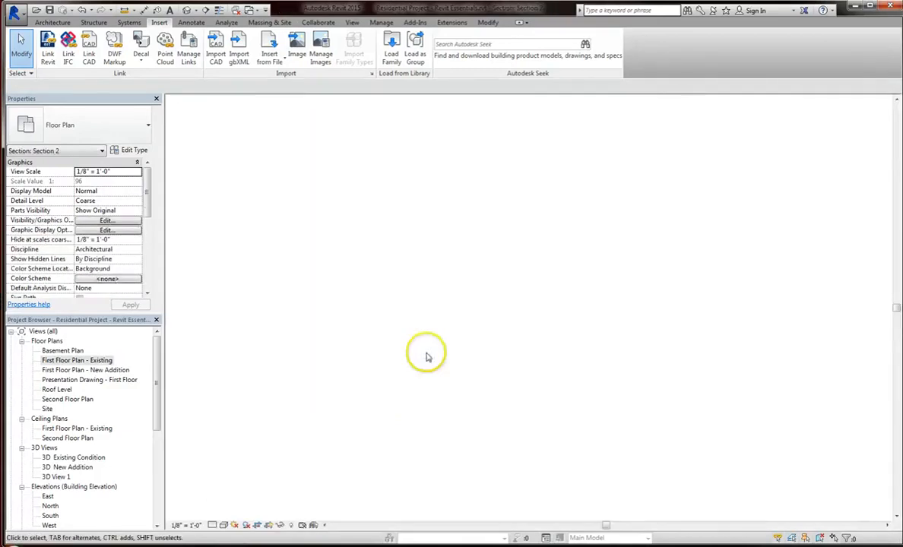
{"action": "middle_click_drag", "start_coordinate": [533, 311], "coordinate": [476, 312]}
{"action": "scroll", "coordinate": [489, 393], "scroll_direction": "up", "scroll_amount": 1}
{"action": "scroll", "coordinate": [456, 258], "scroll_direction": "up", "scroll_amount": 1}
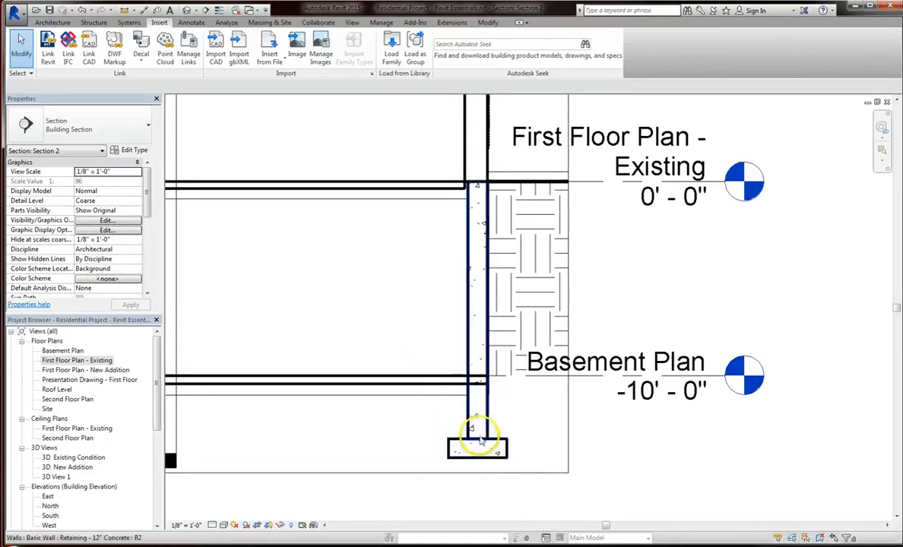
{"action": "left_click", "coordinate": [190, 525]}
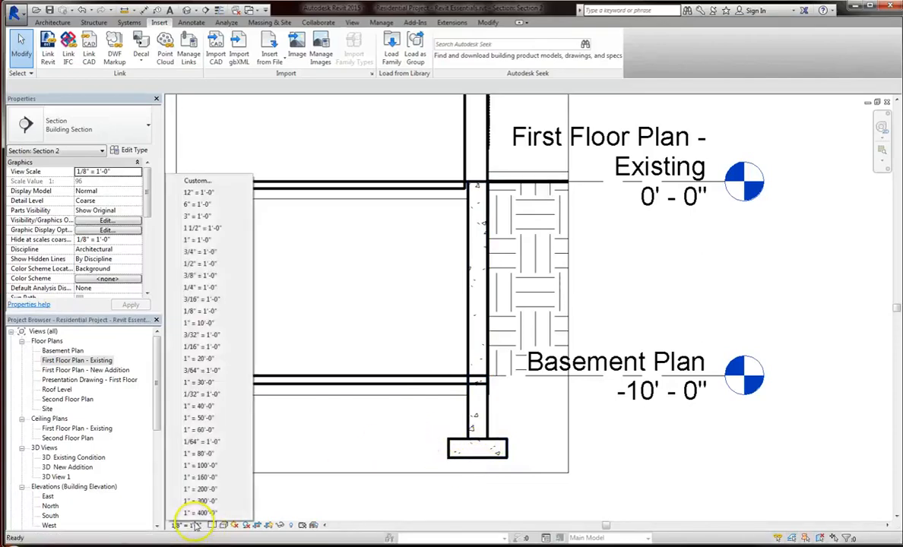
{"action": "left_click", "coordinate": [211, 242]}
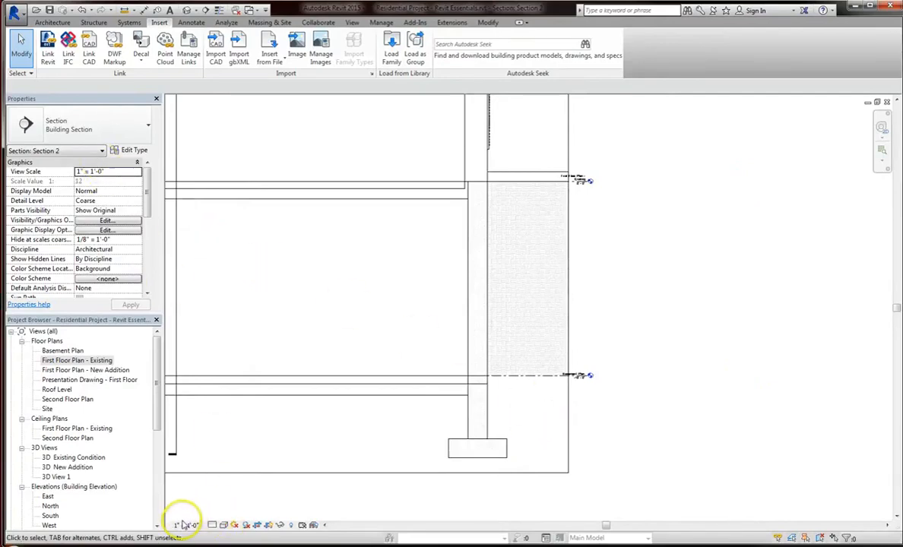
Shrink the section's crop region from above and from the interior side so it frames only the footing, lower wall and slab end.
{"action": "scroll", "coordinate": [532, 454], "scroll_direction": "down", "scroll_amount": 2}
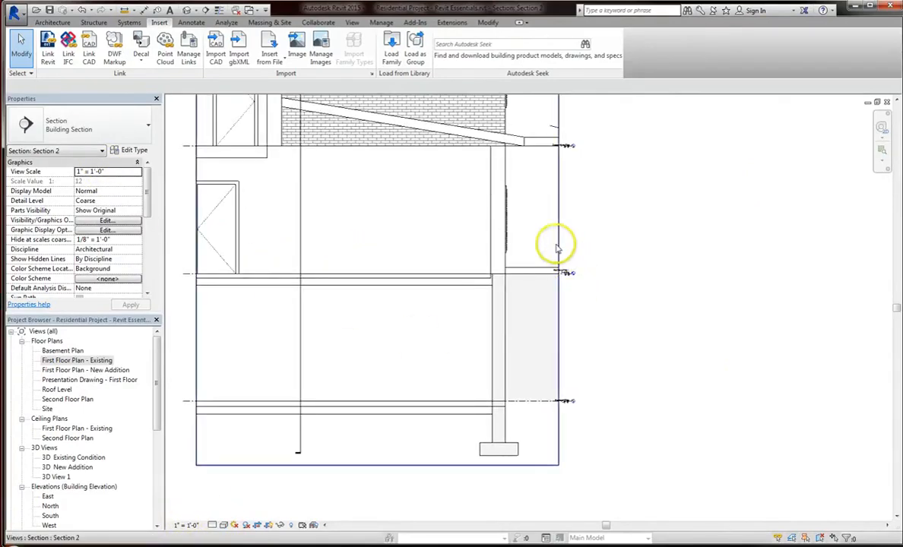
{"action": "left_click", "coordinate": [558, 302]}
{"action": "scroll", "coordinate": [578, 318], "scroll_direction": "down", "scroll_amount": 2}
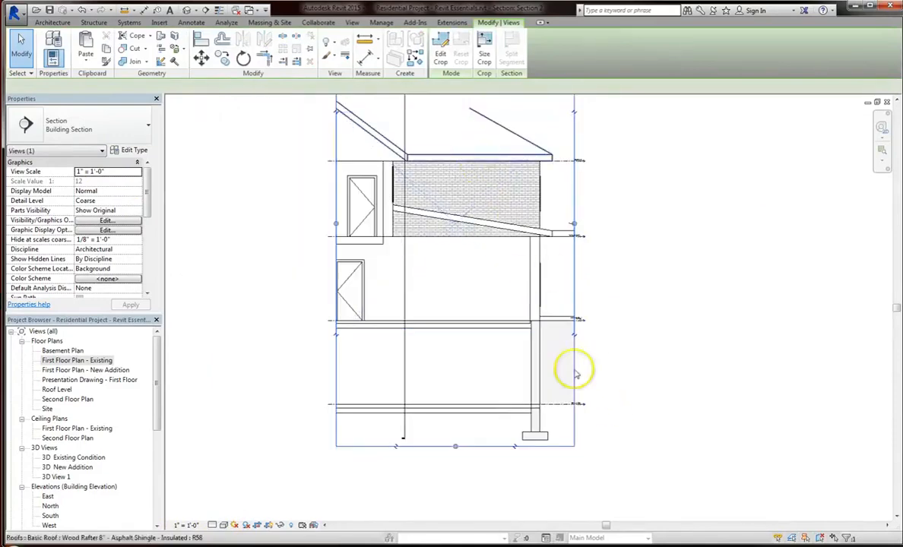
{"action": "scroll", "coordinate": [576, 374], "scroll_direction": "down", "scroll_amount": 1}
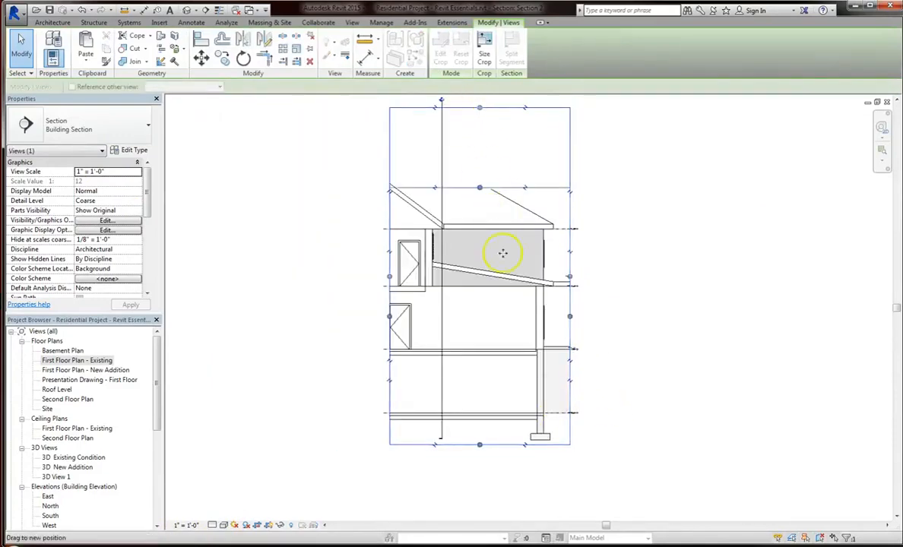
{"action": "left_click_drag", "start_coordinate": [503, 253], "coordinate": [520, 392]}
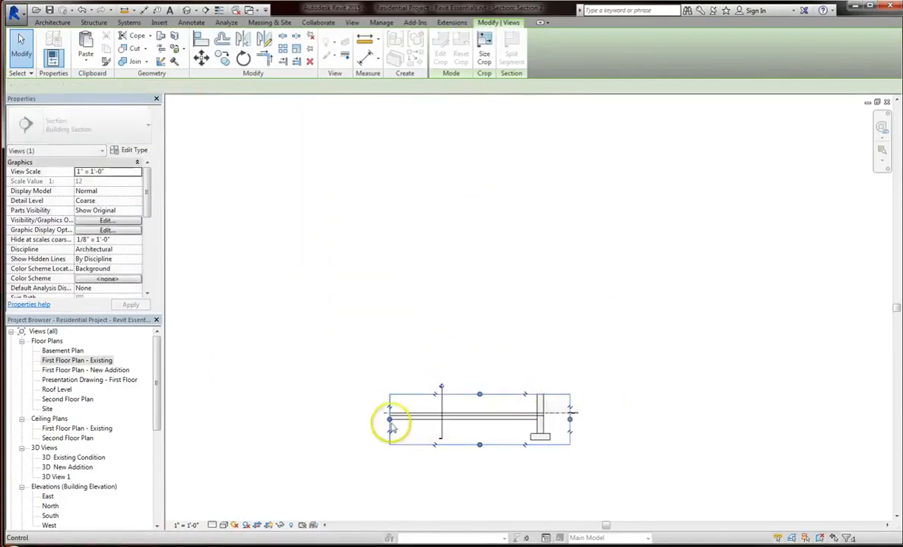
{"action": "left_click_drag", "start_coordinate": [391, 428], "coordinate": [516, 431]}
{"action": "scroll", "coordinate": [549, 428], "scroll_direction": "up", "scroll_amount": 1}
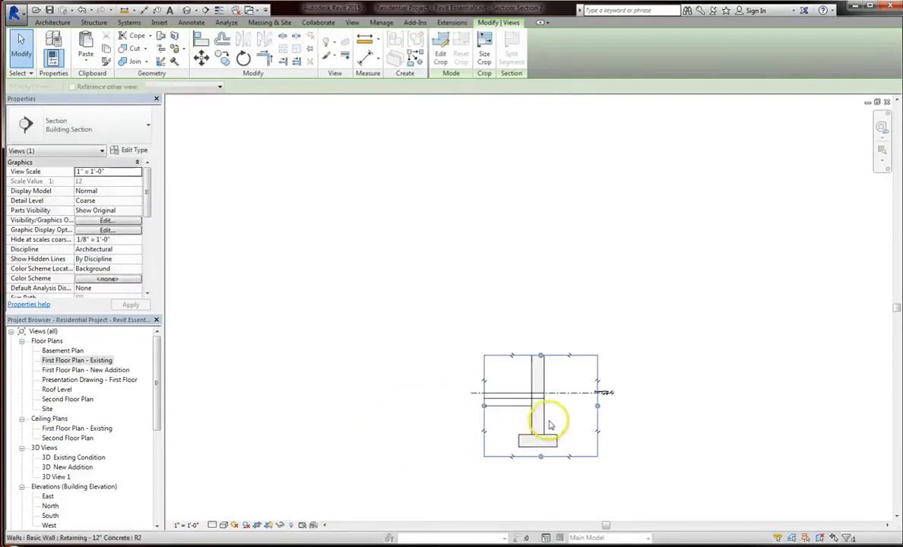
Shorten the Basement Plan level line so its head sits inside the crop region, just outside the retaining wall.
{"action": "scroll", "coordinate": [608, 365], "scroll_direction": "up", "scroll_amount": 3}
{"action": "scroll", "coordinate": [599, 332], "scroll_direction": "down", "scroll_amount": 1}
{"action": "left_click", "coordinate": [610, 335]}
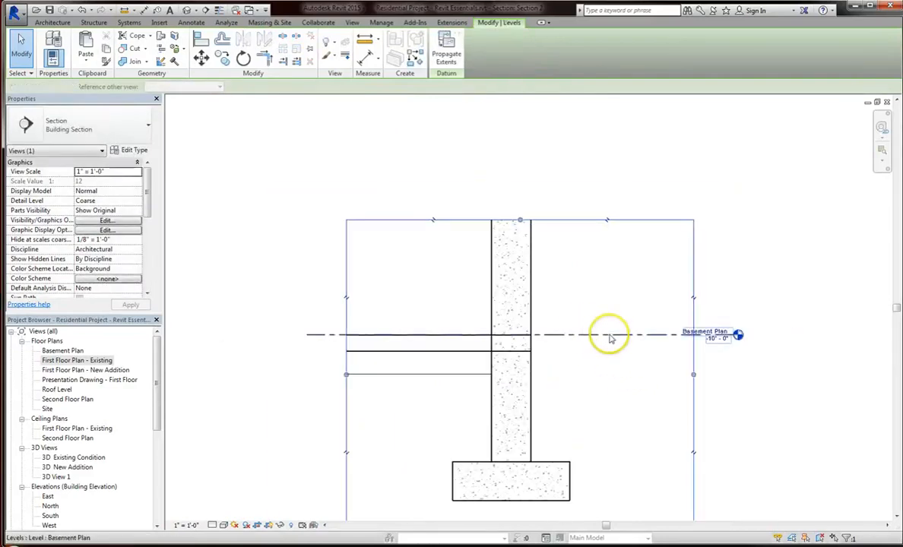
{"action": "left_click_drag", "start_coordinate": [738, 331], "coordinate": [625, 334]}
{"action": "left_click", "coordinate": [634, 426]}
Hide the topography surface element beneath the basement slab in this section view.
{"action": "middle_click_drag", "start_coordinate": [618, 437], "coordinate": [613, 389]}
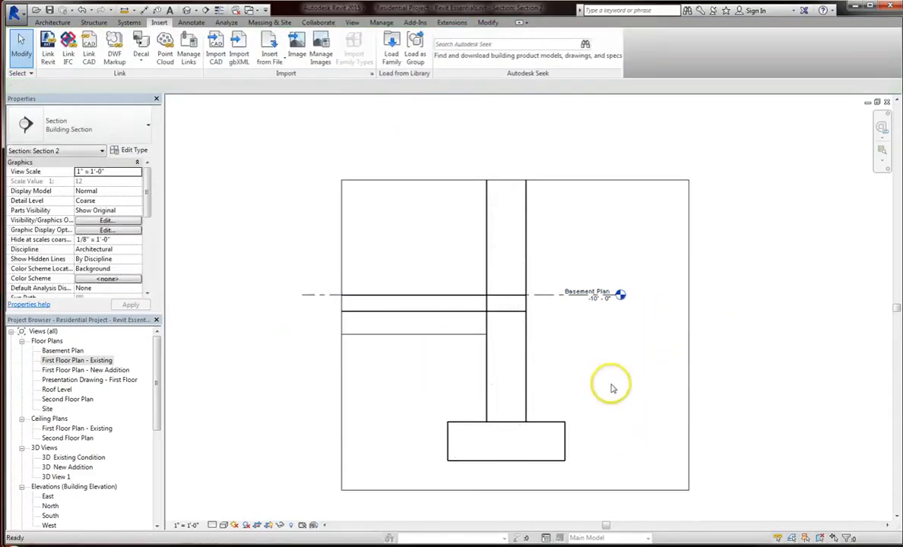
{"action": "scroll", "coordinate": [452, 327], "scroll_direction": "up", "scroll_amount": 3}
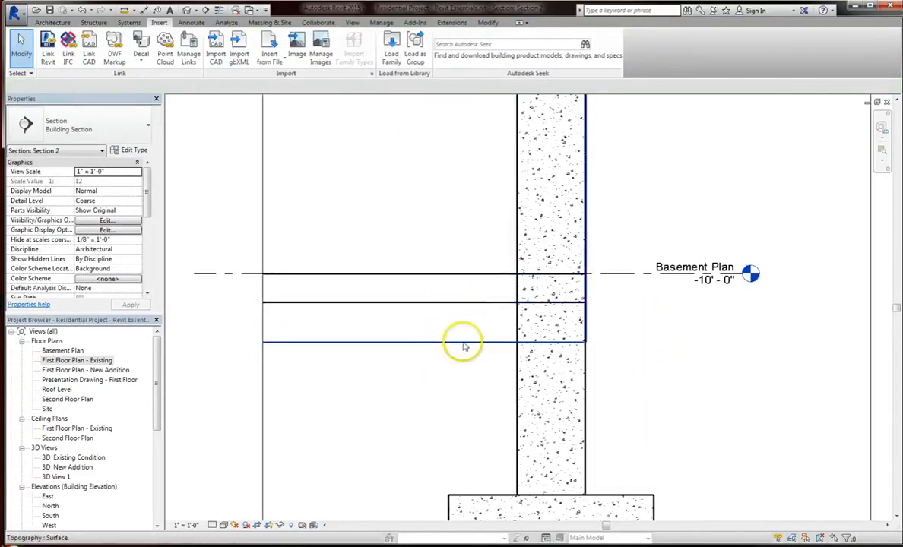
{"action": "left_click", "coordinate": [465, 346]}
{"action": "right_click", "coordinate": [320, 347]}
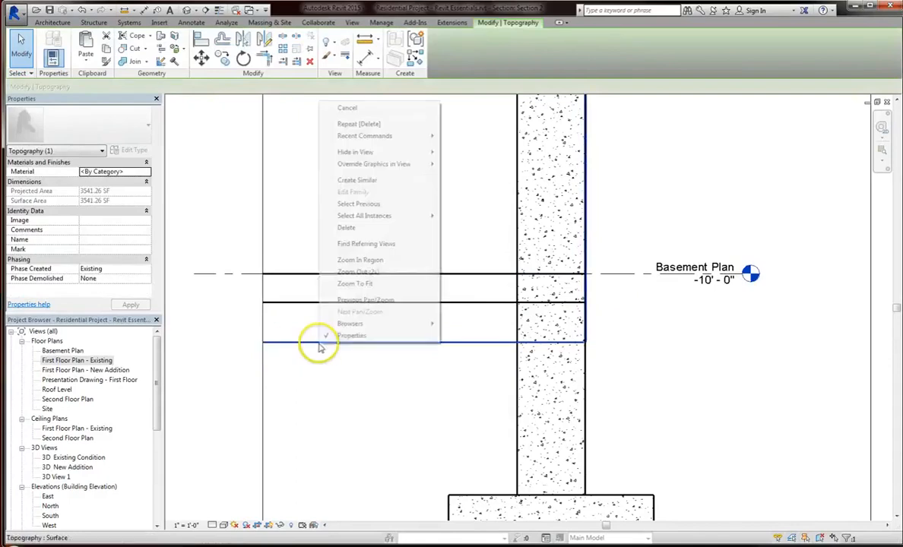
{"action": "mouse_move", "coordinate": [367, 152]}
{"action": "left_click", "coordinate": [468, 151]}
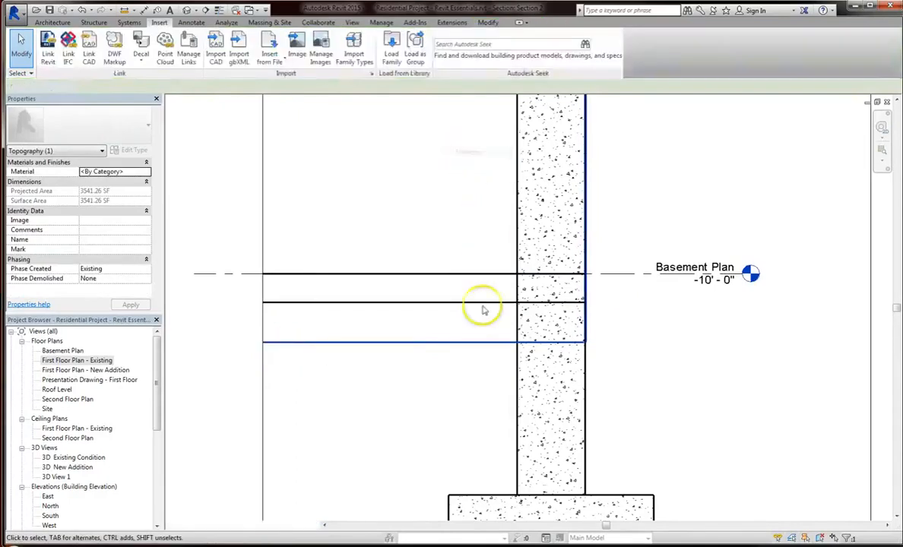
Examine the concrete basement floor where it runs through the 12" retaining wall.
{"action": "left_click", "coordinate": [460, 301]}
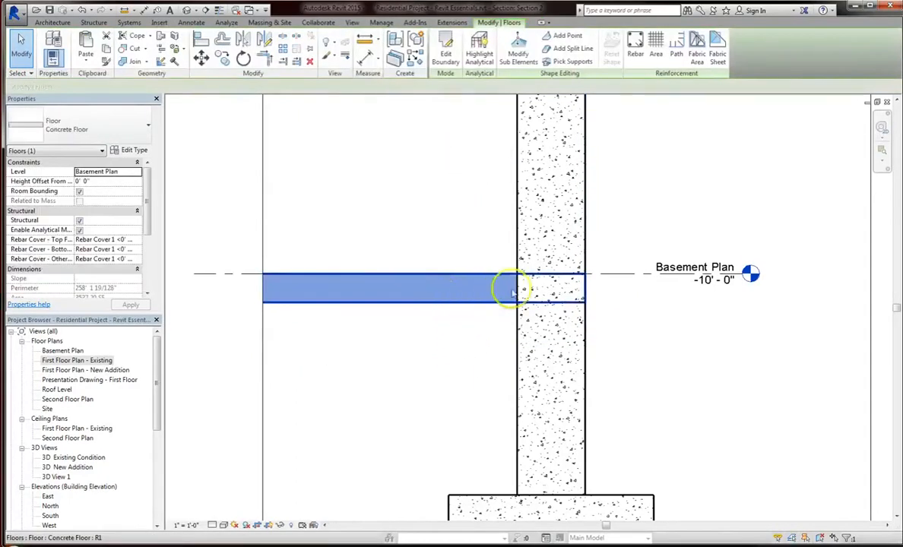
{"action": "left_click", "coordinate": [585, 252]}
{"action": "left_click", "coordinate": [611, 347]}
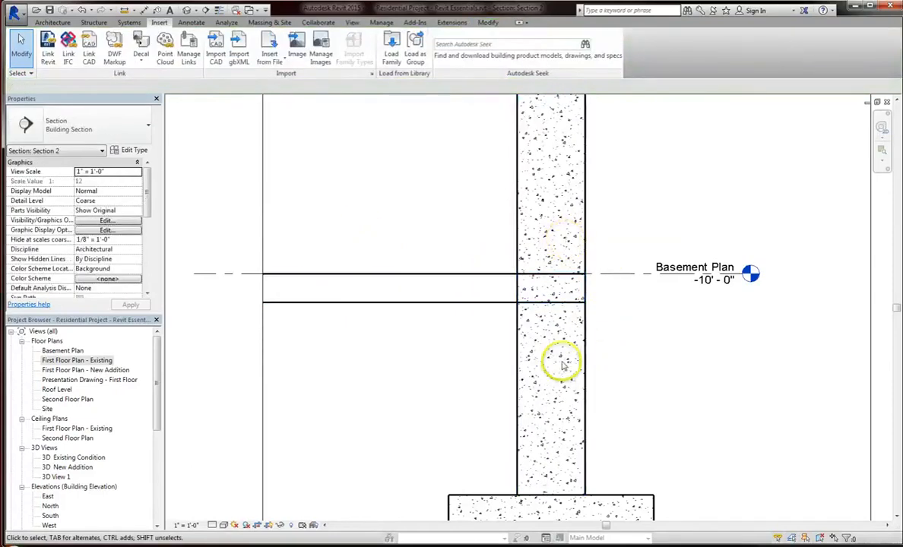
{"action": "scroll", "coordinate": [563, 365], "scroll_direction": "down", "scroll_amount": 2}
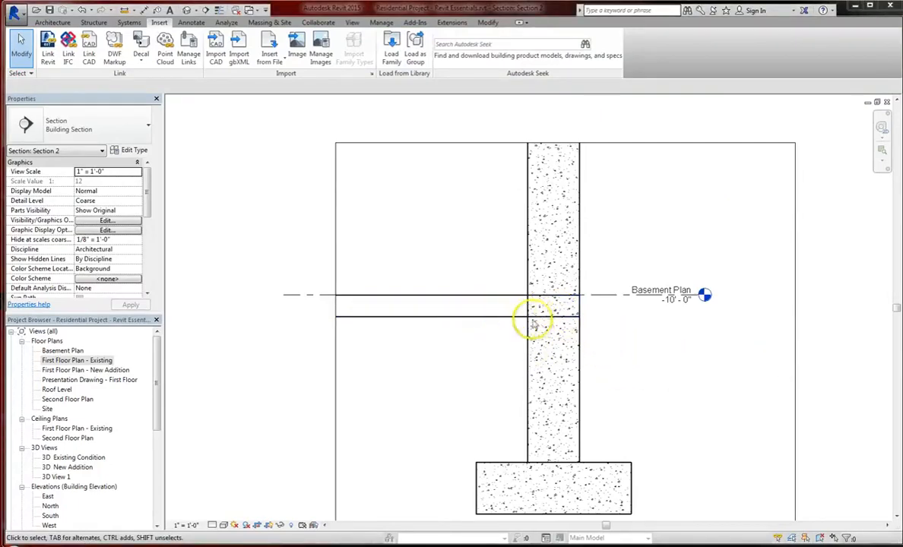
{"action": "left_click", "coordinate": [489, 315]}
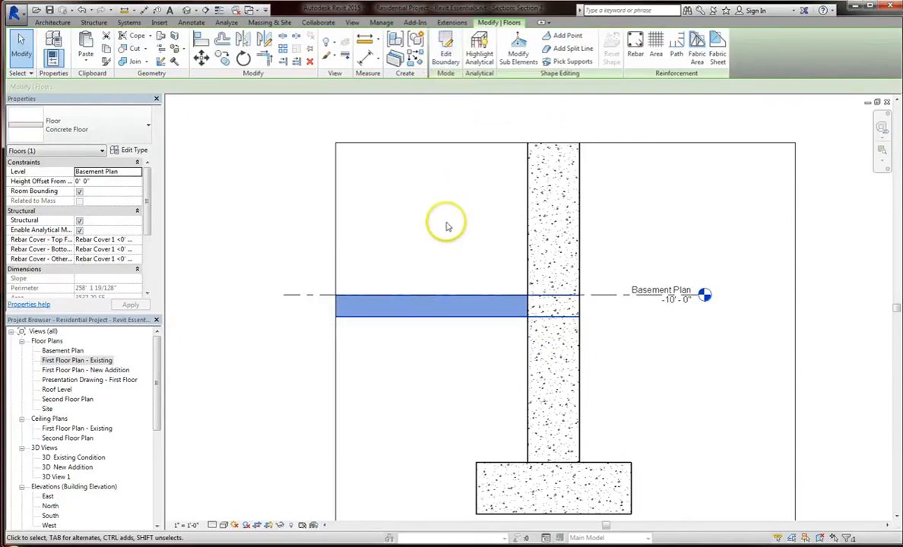
{"action": "left_click", "coordinate": [635, 244]}
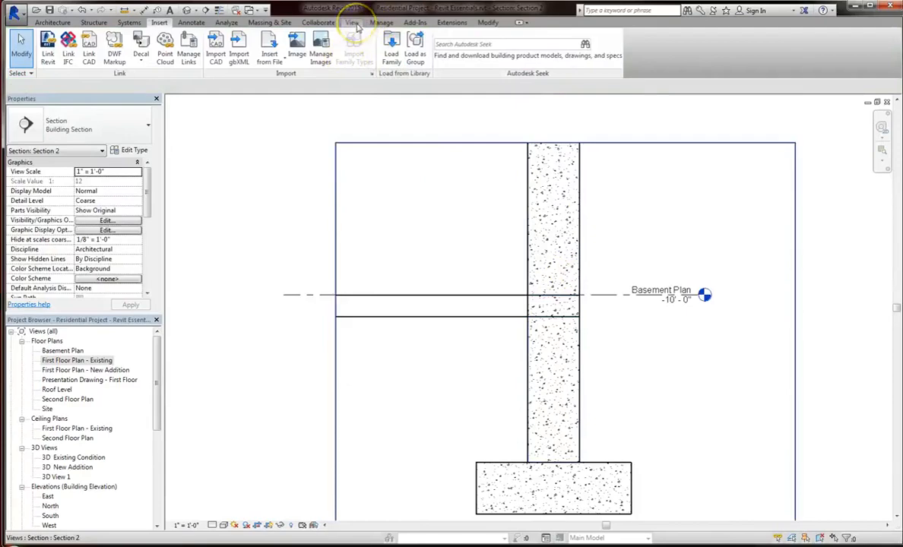
Start Cut Profile on the basement floor's face and sketch a vertical line about 5" long across the slab, just inside the wall's inner face.
{"action": "left_click", "coordinate": [352, 23]}
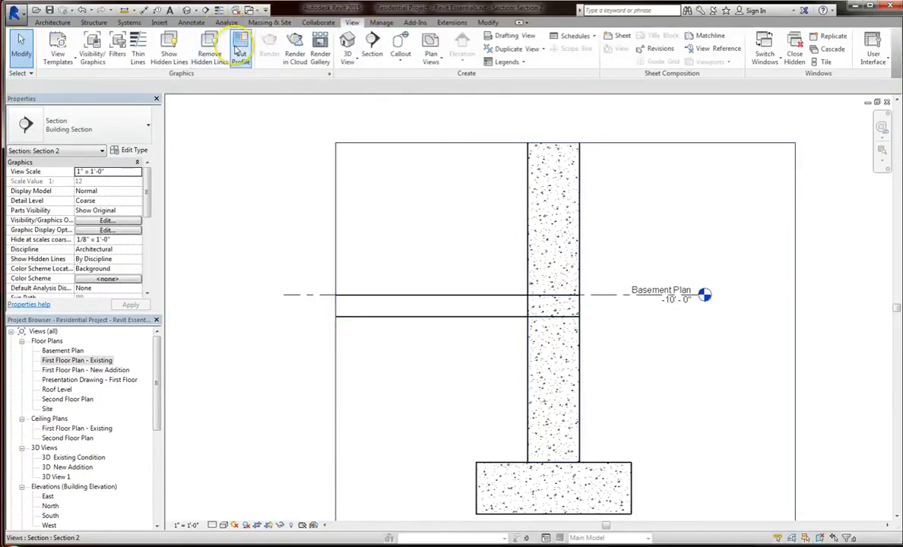
{"action": "left_click", "coordinate": [190, 23]}
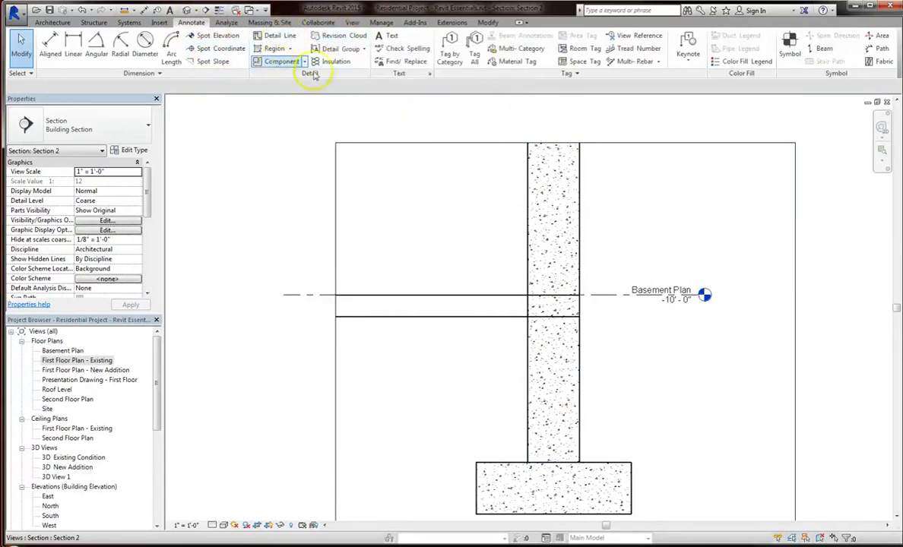
{"action": "left_click", "coordinate": [352, 22]}
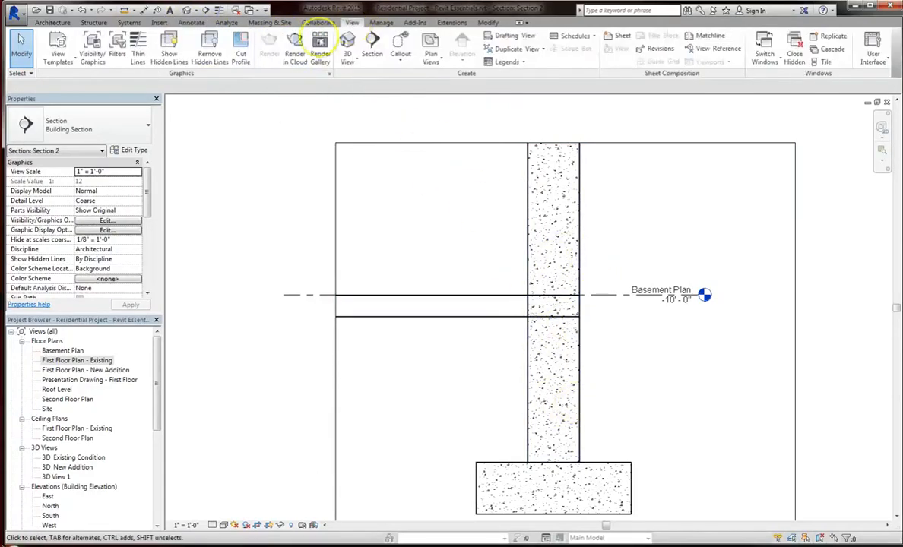
{"action": "left_click", "coordinate": [245, 47]}
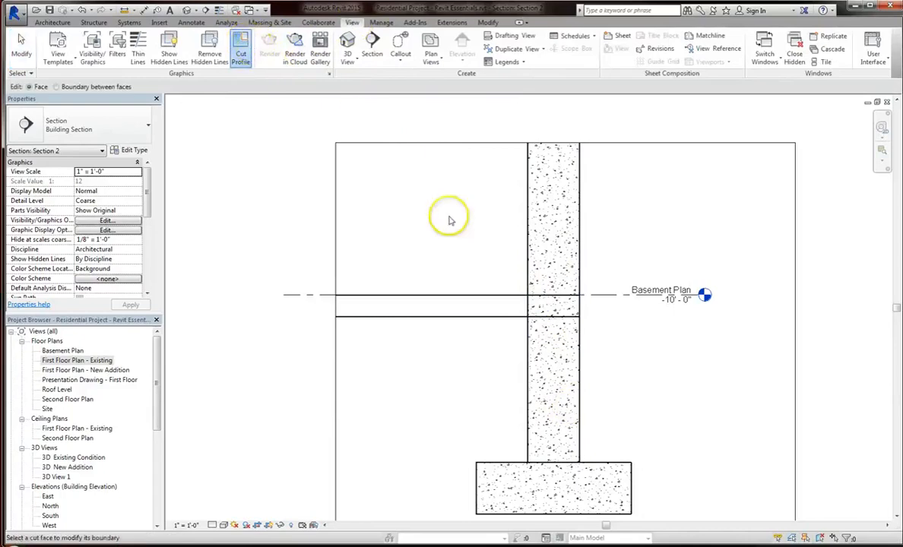
{"action": "left_click", "coordinate": [519, 319]}
{"action": "scroll", "coordinate": [569, 329], "scroll_direction": "up", "scroll_amount": 3}
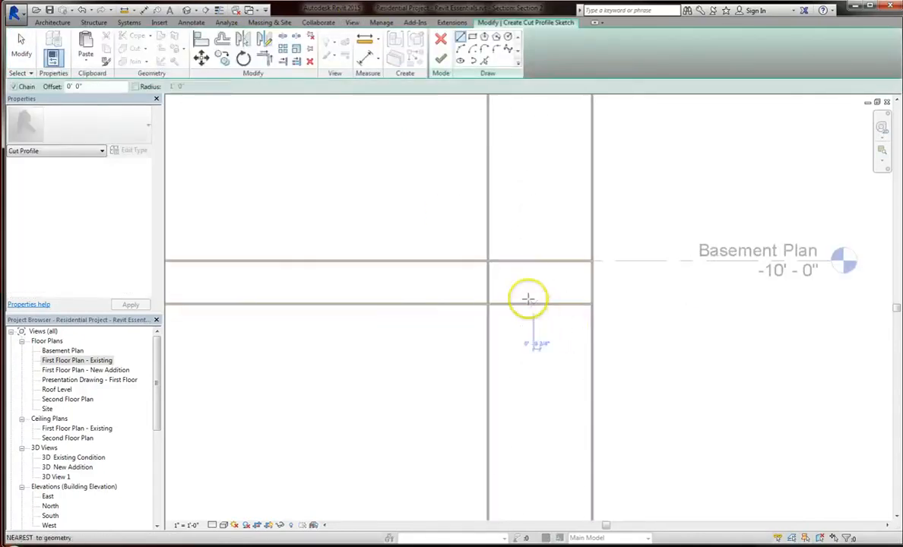
{"action": "left_click", "coordinate": [495, 303]}
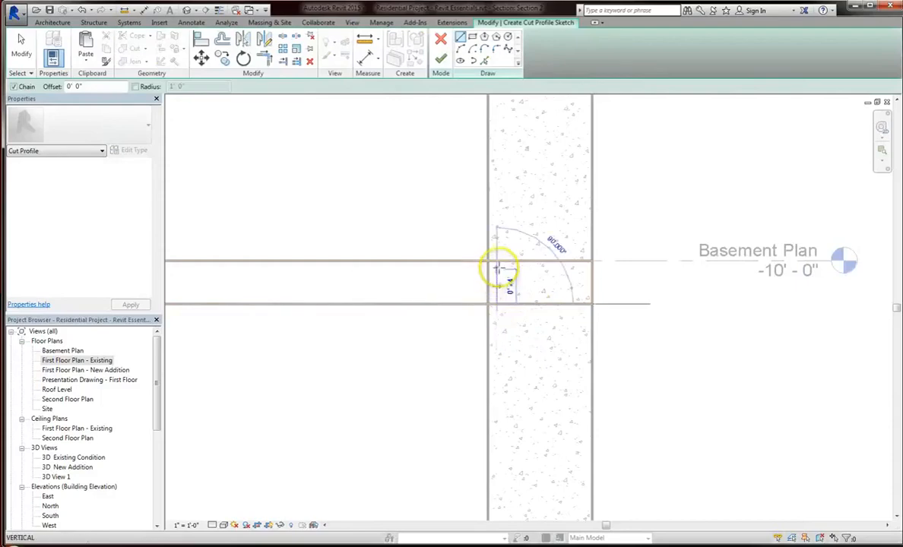
{"action": "key", "text": "Escape"}
Keep the interior side of the cut profile line and finish the sketch so the slab ends just inside the wall.
{"action": "scroll", "coordinate": [501, 285], "scroll_direction": "up", "scroll_amount": 5}
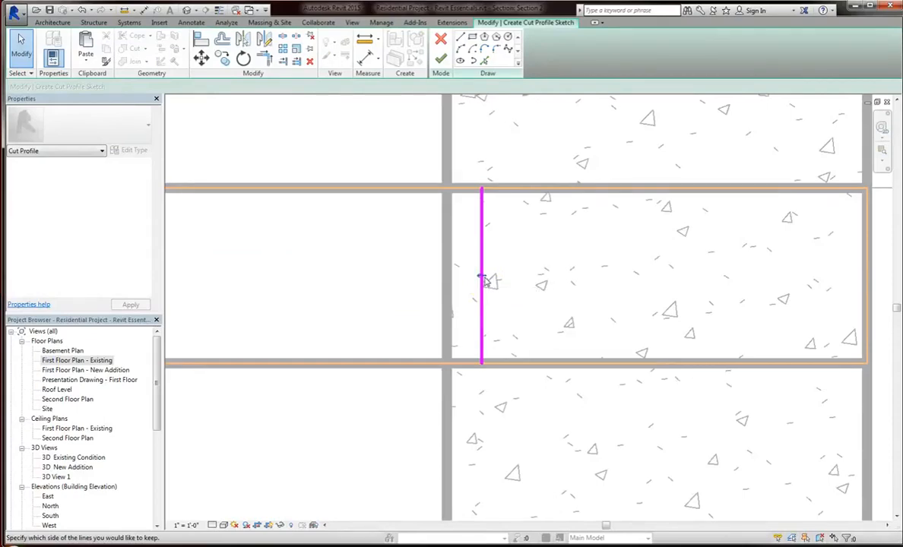
{"action": "scroll", "coordinate": [486, 281], "scroll_direction": "down", "scroll_amount": 4}
{"action": "left_click", "coordinate": [476, 280]}
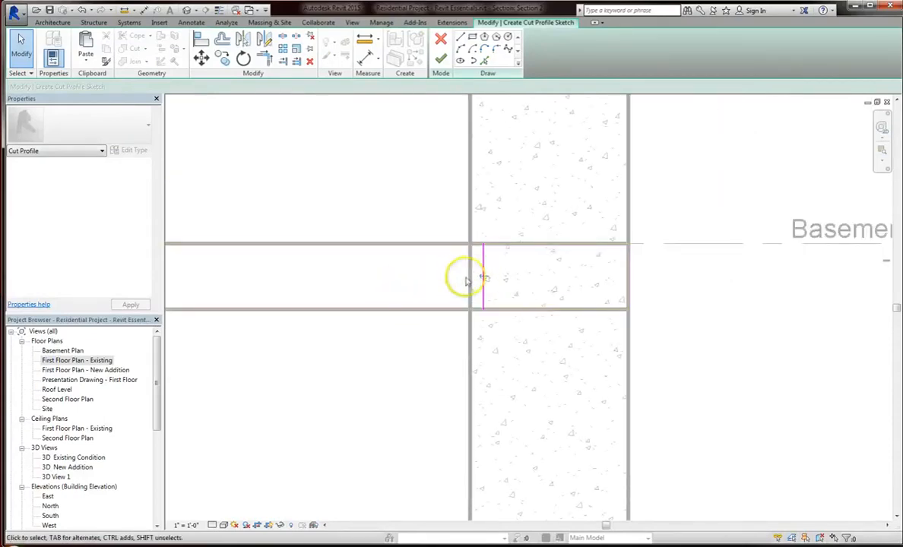
{"action": "left_click", "coordinate": [438, 65]}
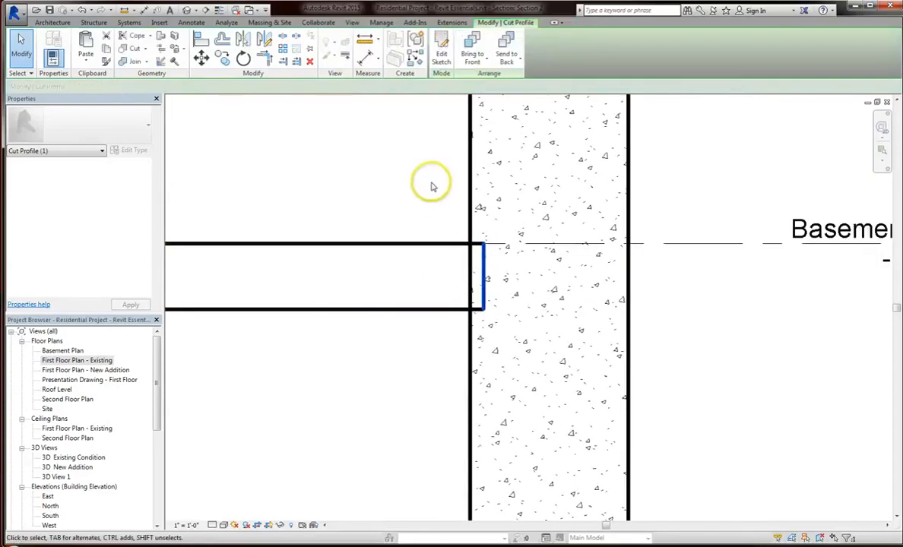
Edit the basement slab's cut profile so its end line moves to about the middle of the retaining wall, and finish the sketch.
{"action": "scroll", "coordinate": [500, 220], "scroll_direction": "down", "scroll_amount": 2}
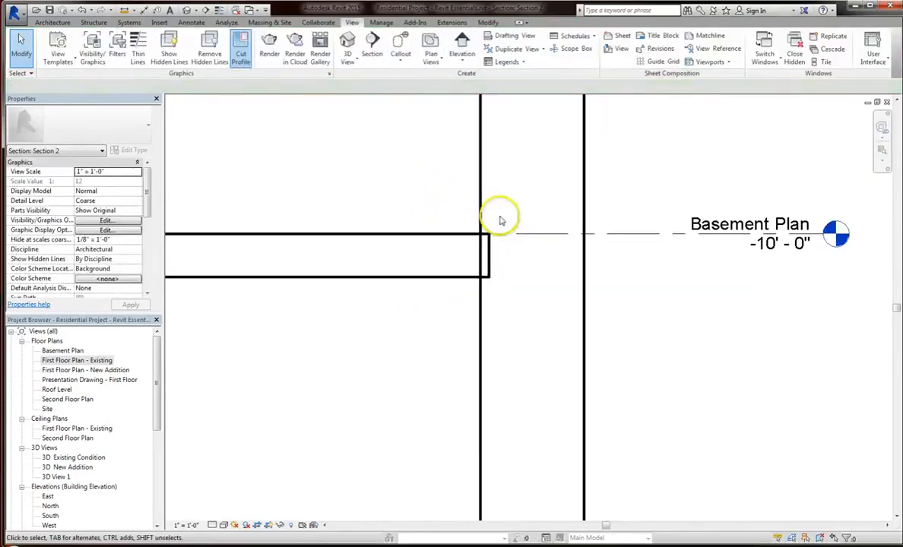
{"action": "left_click", "coordinate": [488, 255]}
{"action": "left_click", "coordinate": [441, 53]}
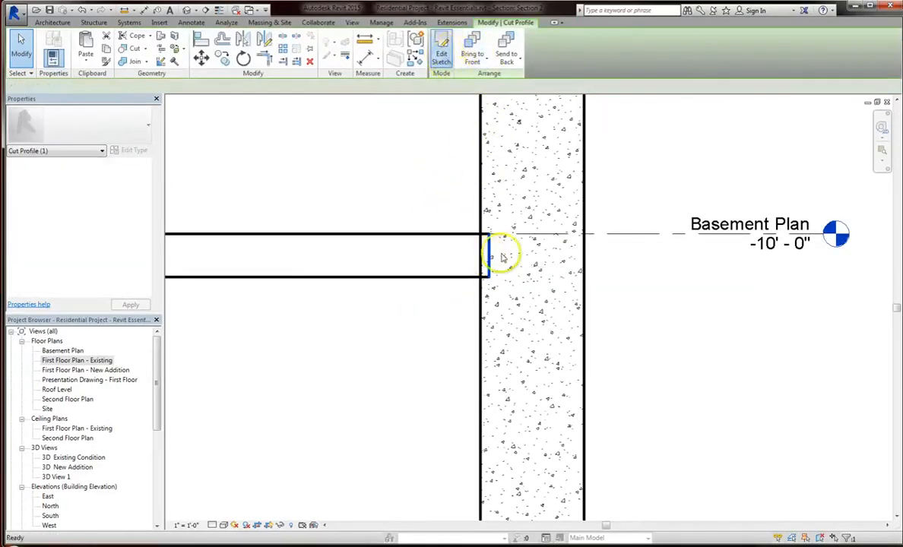
{"action": "left_click", "coordinate": [488, 272]}
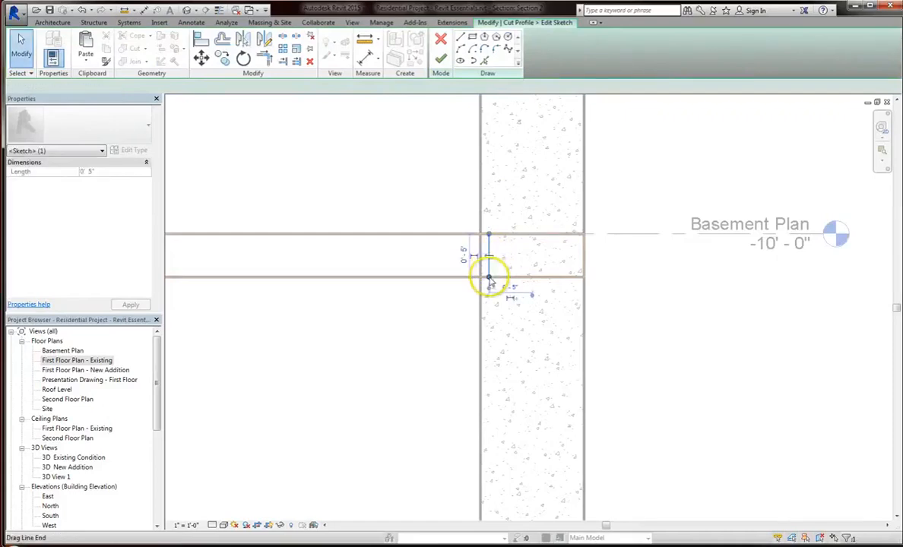
{"action": "left_click_drag", "start_coordinate": [489, 264], "coordinate": [530, 268]}
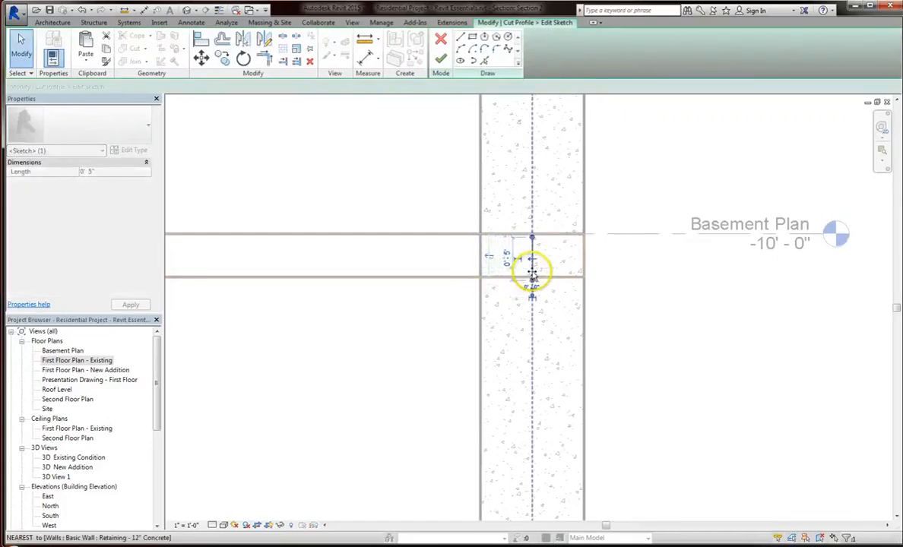
{"action": "left_click", "coordinate": [442, 60]}
{"action": "key", "text": "Escape"}
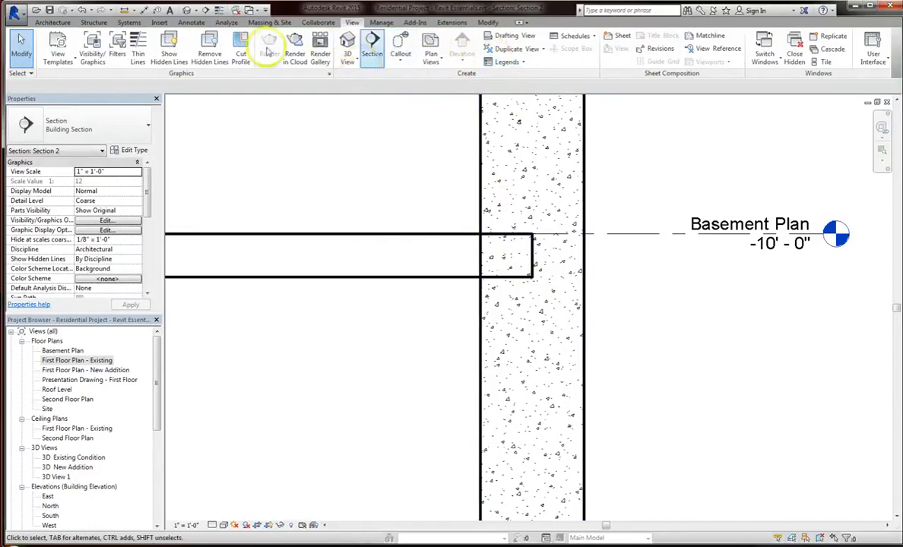
Cut the retaining wall's profile with a three-sided notch about 6 1/2" deep, leaving a small gap around the slab's end, and finish the sketch.
{"action": "left_click", "coordinate": [240, 53]}
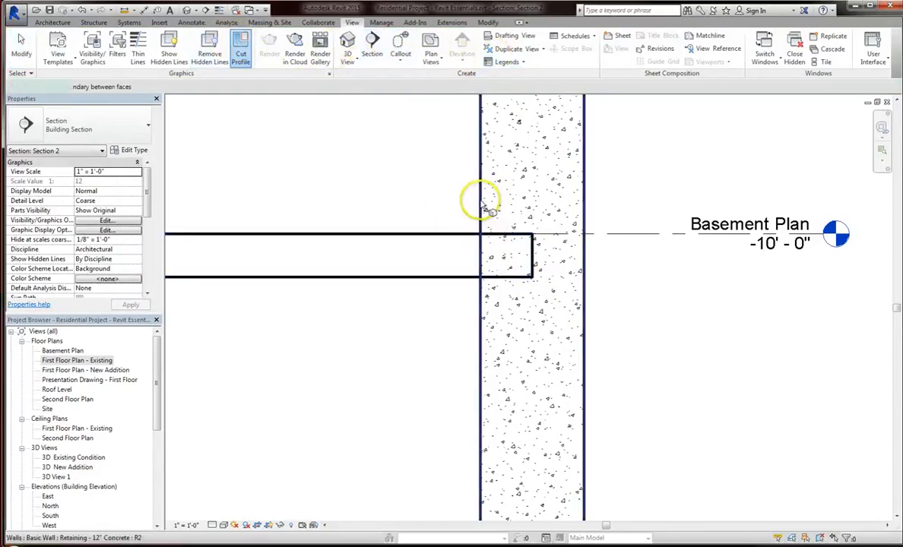
{"action": "left_click", "coordinate": [489, 209]}
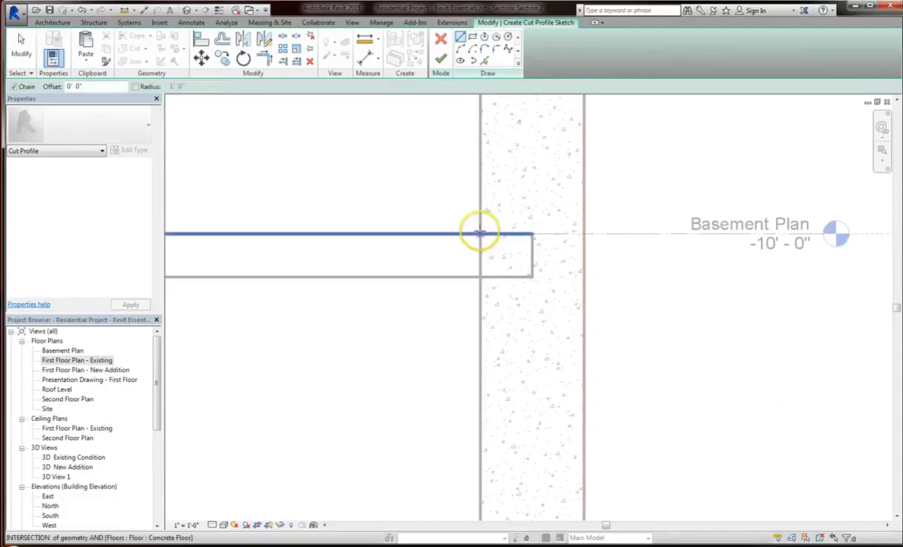
{"action": "left_click", "coordinate": [480, 232]}
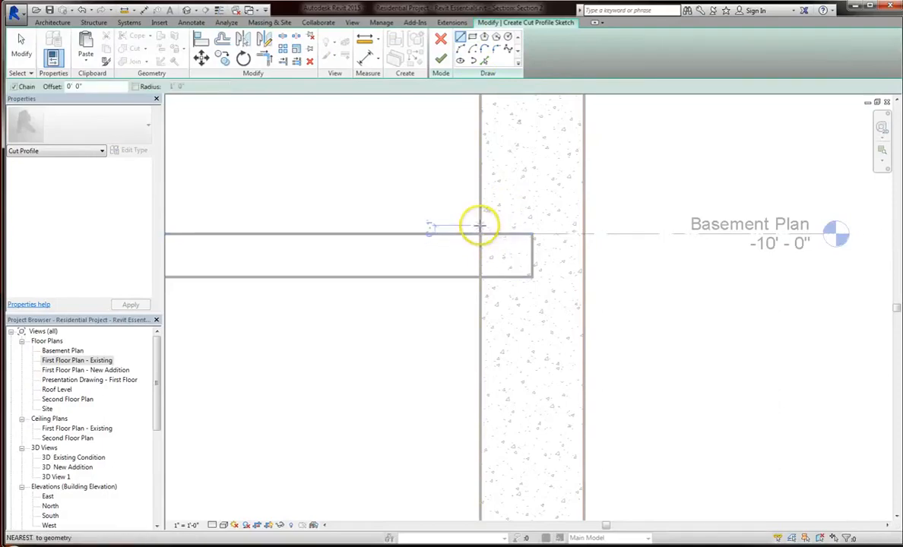
{"action": "left_click", "coordinate": [536, 227]}
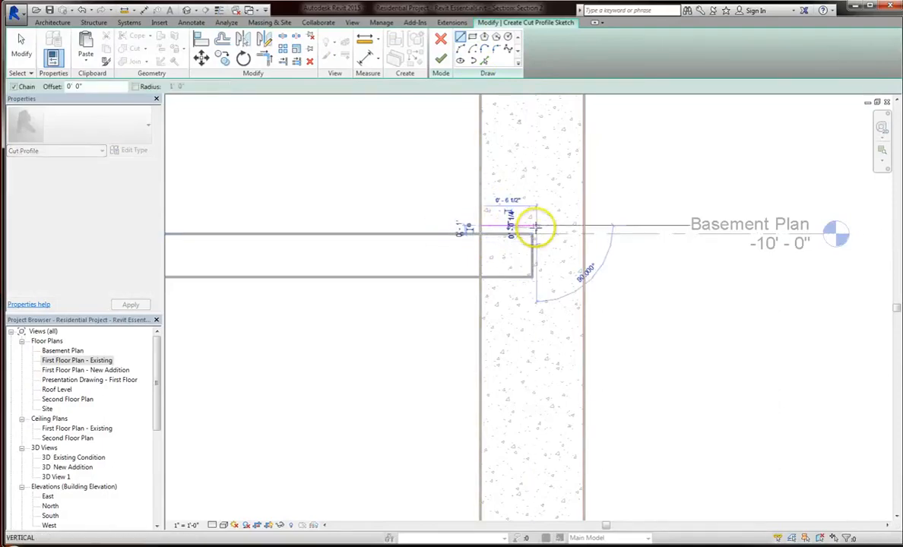
{"action": "left_click", "coordinate": [535, 283]}
{"action": "left_click", "coordinate": [480, 284]}
{"action": "left_click", "coordinate": [510, 226]}
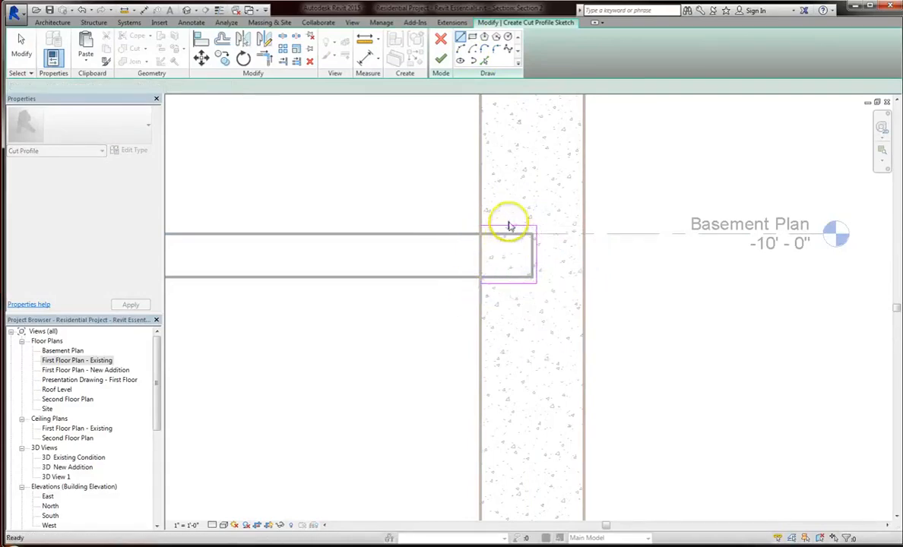
{"action": "key", "text": "Escape"}
{"action": "key", "text": "Escape"}
{"action": "left_click", "coordinate": [444, 62]}
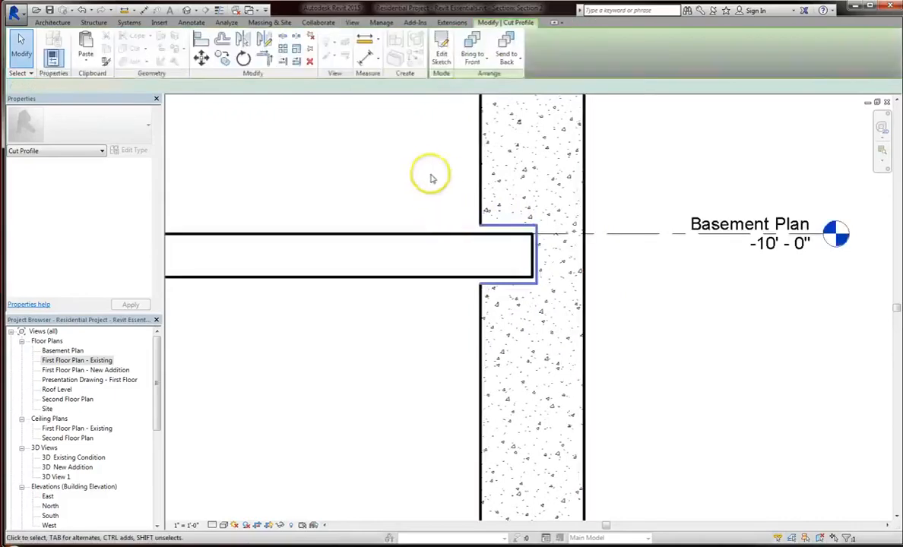
{"action": "scroll", "coordinate": [479, 207], "scroll_direction": "down", "scroll_amount": 4}
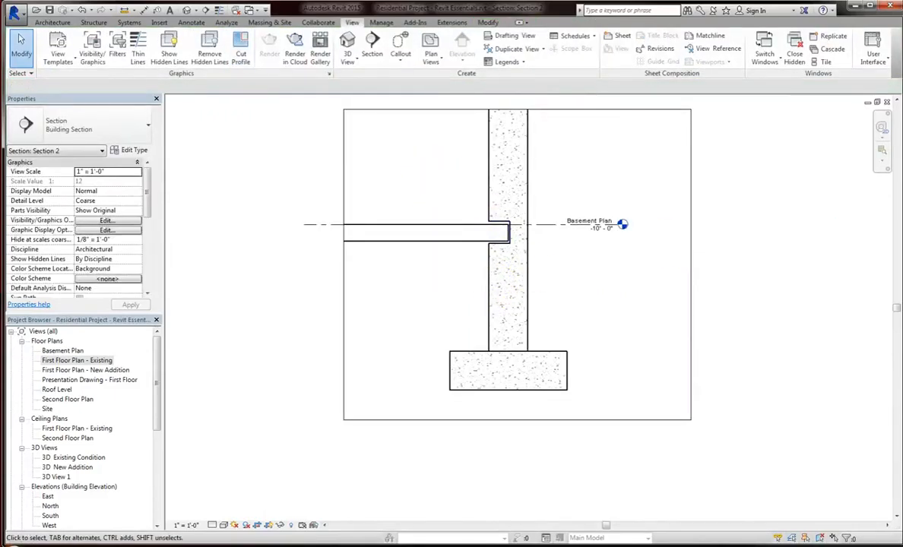
{"action": "left_click", "coordinate": [498, 222]}
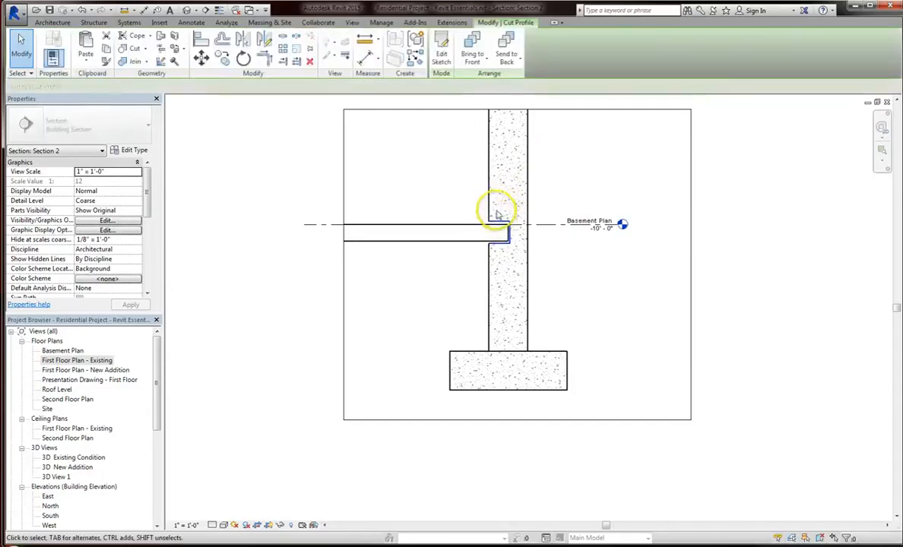
{"action": "left_click", "coordinate": [489, 211]}
{"action": "middle_click_drag", "start_coordinate": [498, 178], "coordinate": [502, 245]}
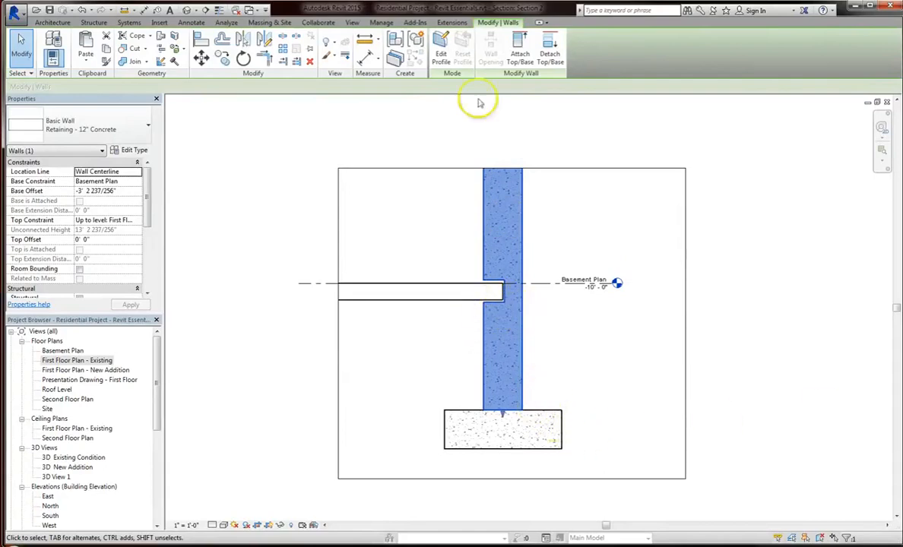
{"action": "left_click", "coordinate": [441, 52]}
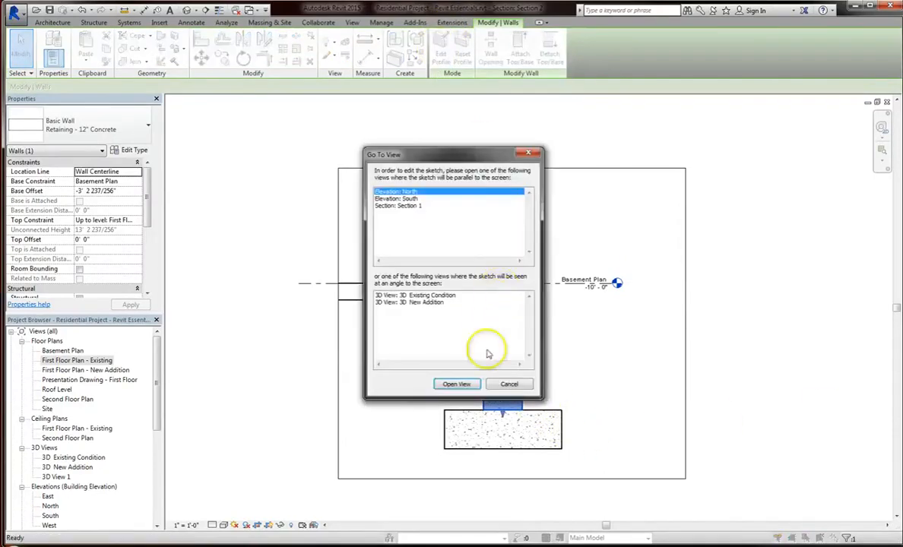
{"action": "left_click", "coordinate": [505, 383]}
Edit the wall's cut profile by moving the notch's upper line above the crop boundary, and finish the sketch.
{"action": "left_click", "coordinate": [498, 286]}
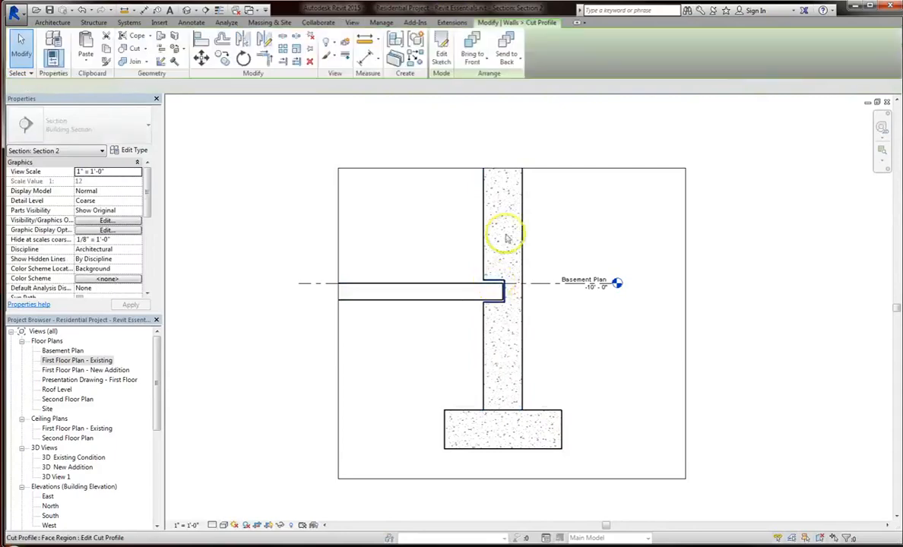
{"action": "left_click", "coordinate": [441, 54]}
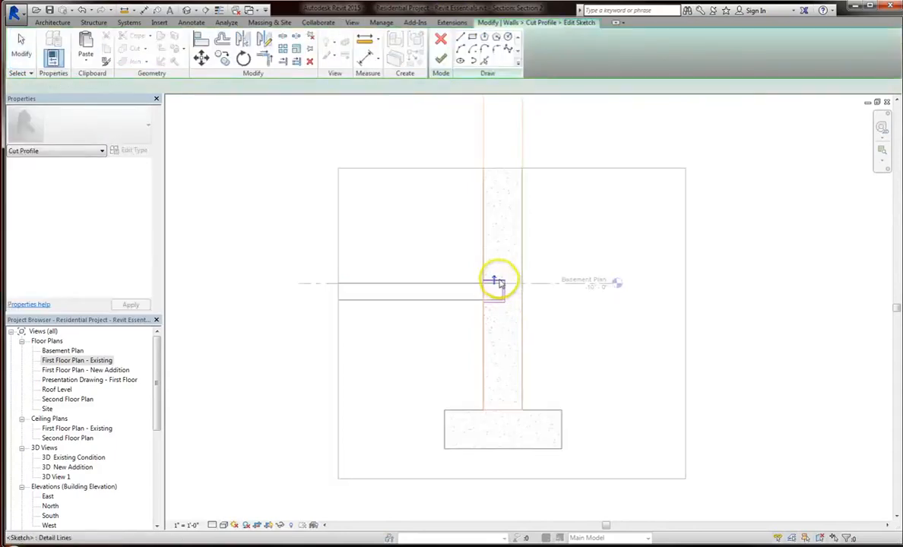
{"action": "left_click", "coordinate": [501, 282]}
{"action": "left_click_drag", "start_coordinate": [500, 283], "coordinate": [495, 154]}
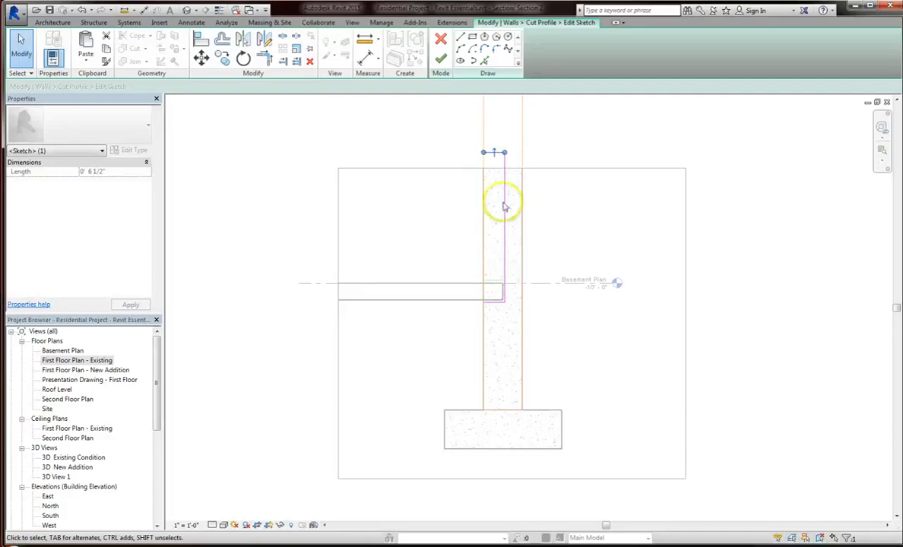
{"action": "left_click", "coordinate": [441, 56]}
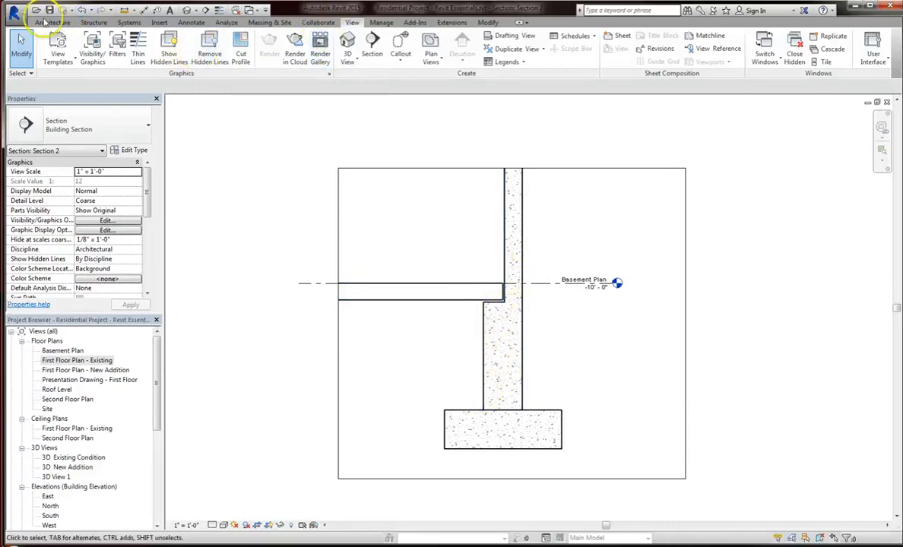
Start a Diagonal Crosshatch filled region at the slab's upper end corner and trace its boundary along the wall's ledge and inner face to the footing.
{"action": "left_click", "coordinate": [191, 22]}
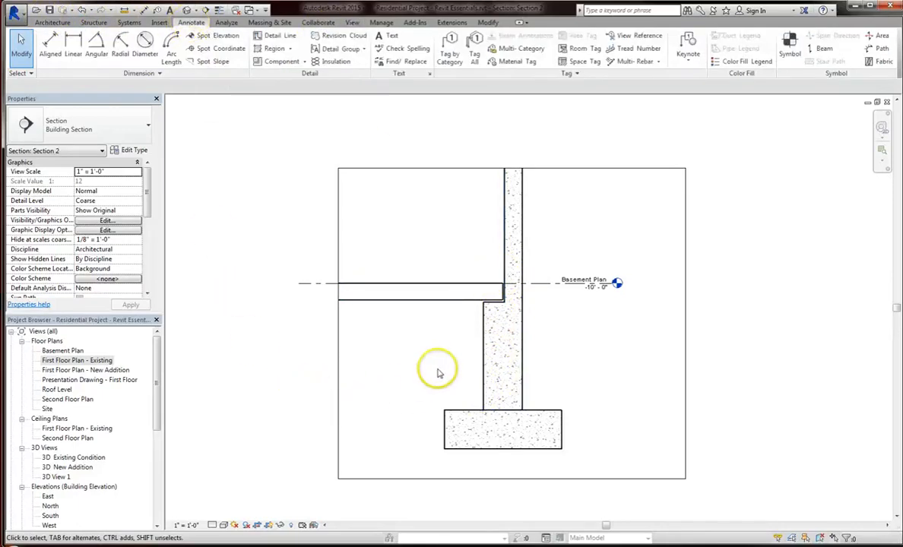
{"action": "left_click", "coordinate": [274, 50]}
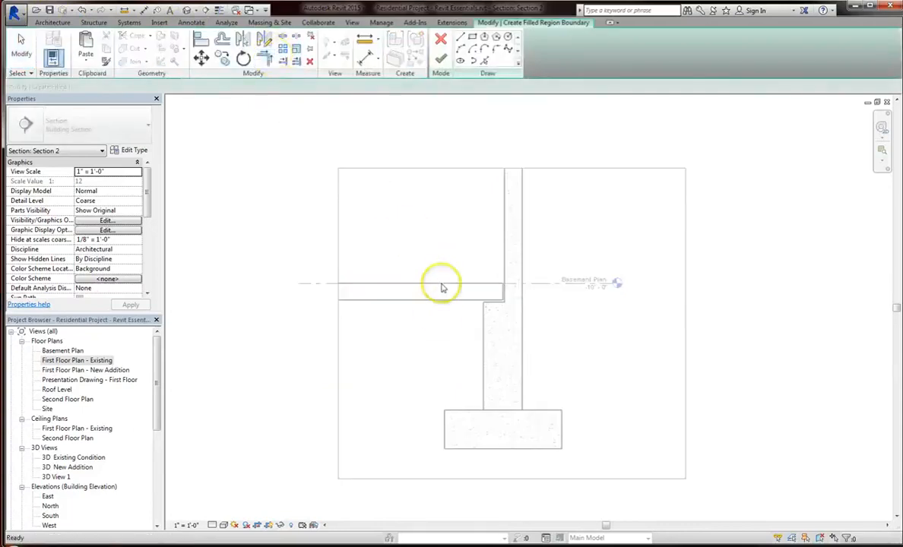
{"action": "scroll", "coordinate": [439, 284], "scroll_direction": "up", "scroll_amount": 3}
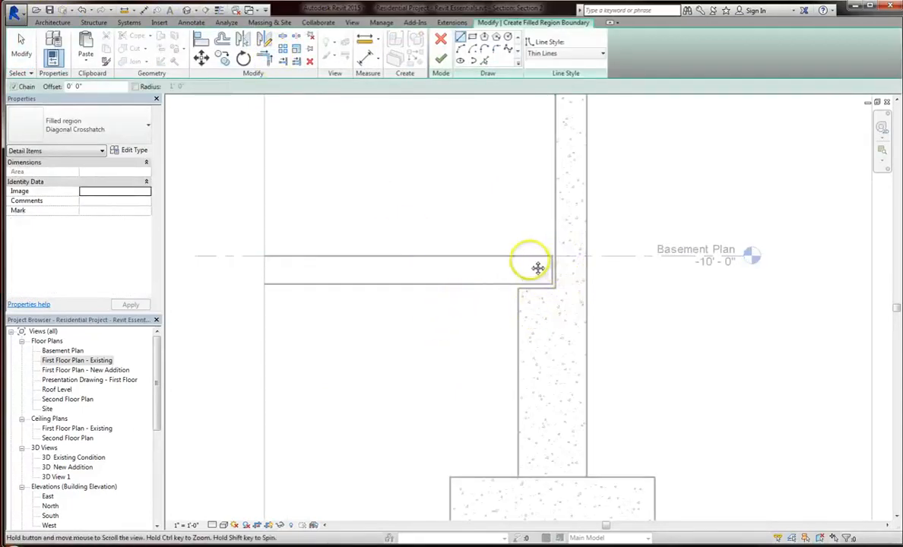
{"action": "middle_click_drag", "start_coordinate": [525, 258], "coordinate": [494, 214]}
{"action": "left_click", "coordinate": [520, 212]}
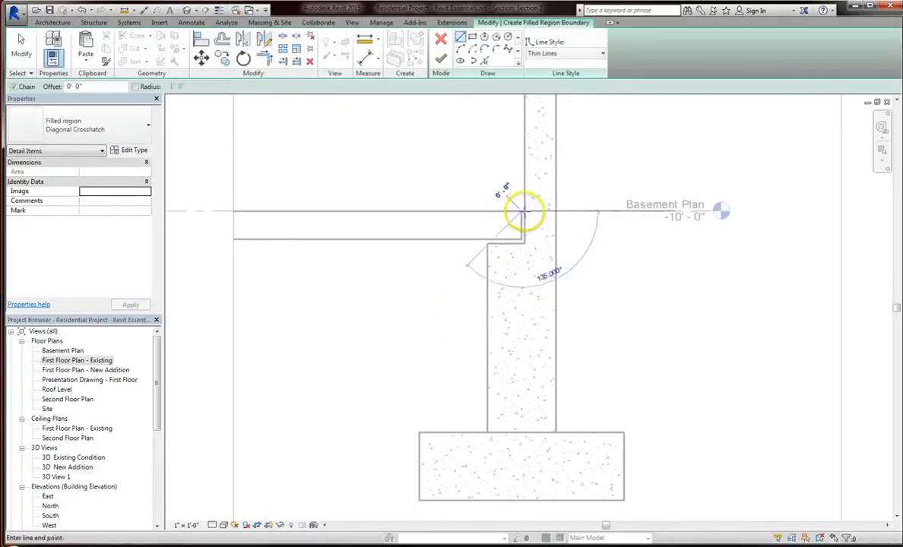
{"action": "left_click", "coordinate": [524, 244]}
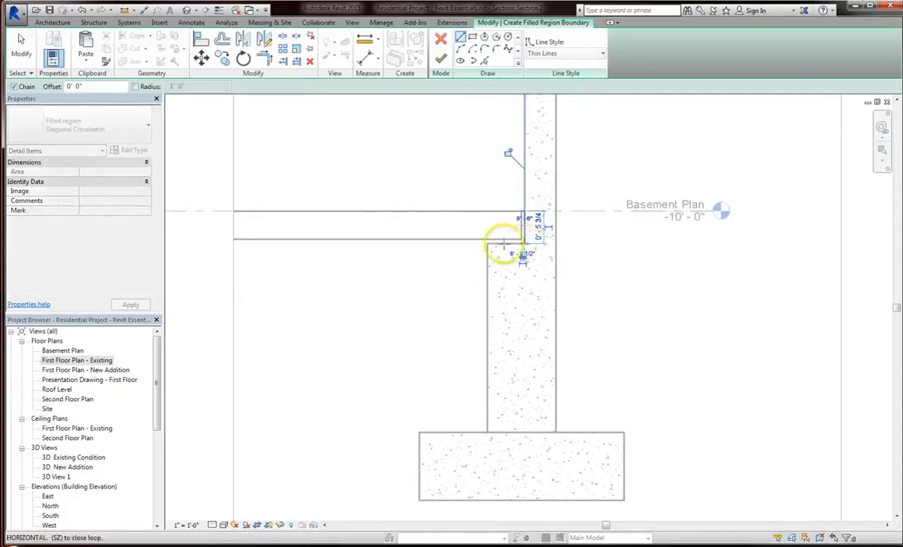
{"action": "left_click", "coordinate": [487, 244]}
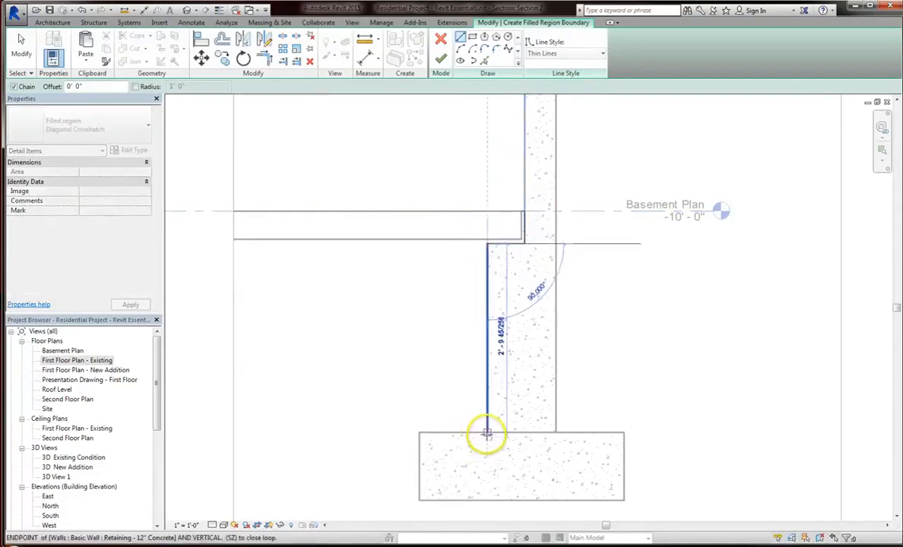
{"action": "left_click", "coordinate": [487, 432]}
Close the filled region about 1" off the wall face, running up to the slab's underside and around its end, and finish the boundary.
{"action": "left_click", "coordinate": [480, 433]}
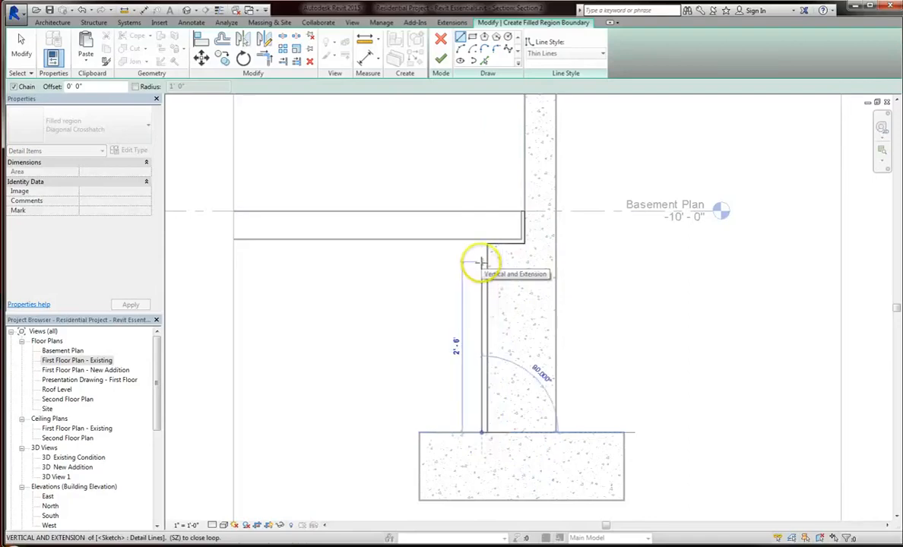
{"action": "left_click", "coordinate": [512, 242]}
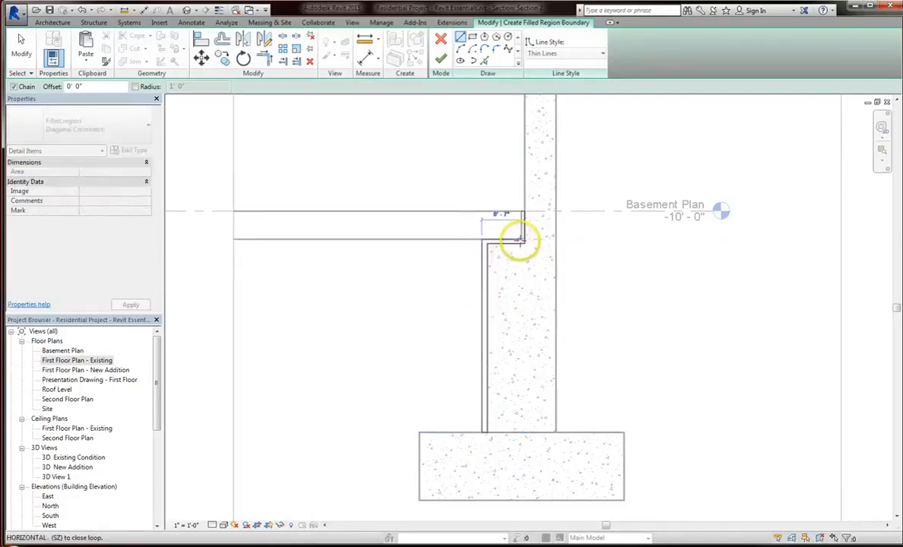
{"action": "left_click", "coordinate": [522, 239]}
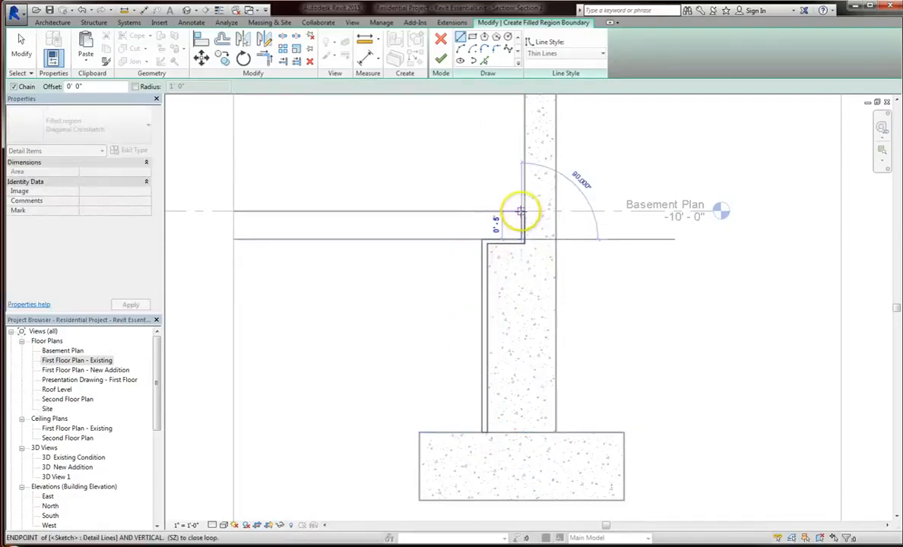
{"action": "left_click", "coordinate": [521, 211]}
{"action": "key", "text": "Escape"}
{"action": "key", "text": "Escape"}
{"action": "scroll", "coordinate": [519, 214], "scroll_direction": "up", "scroll_amount": 3}
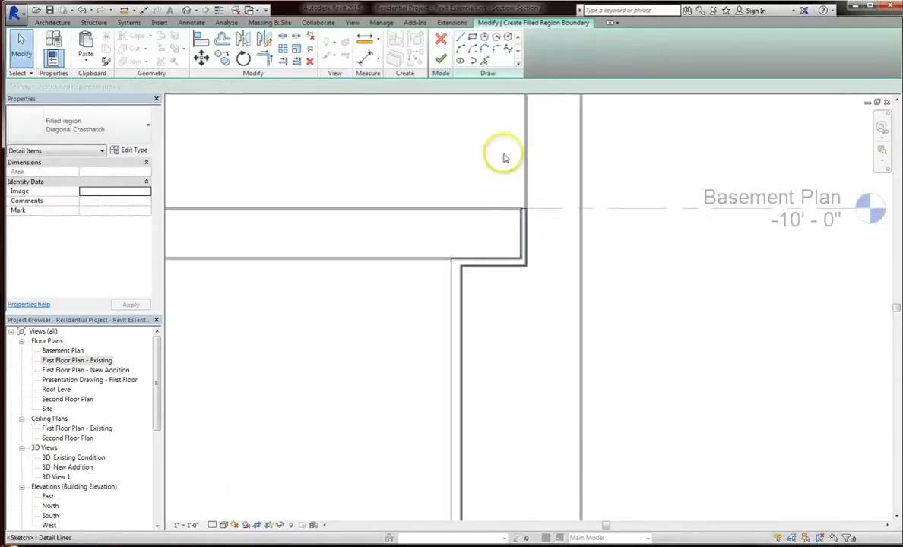
{"action": "left_click", "coordinate": [440, 64]}
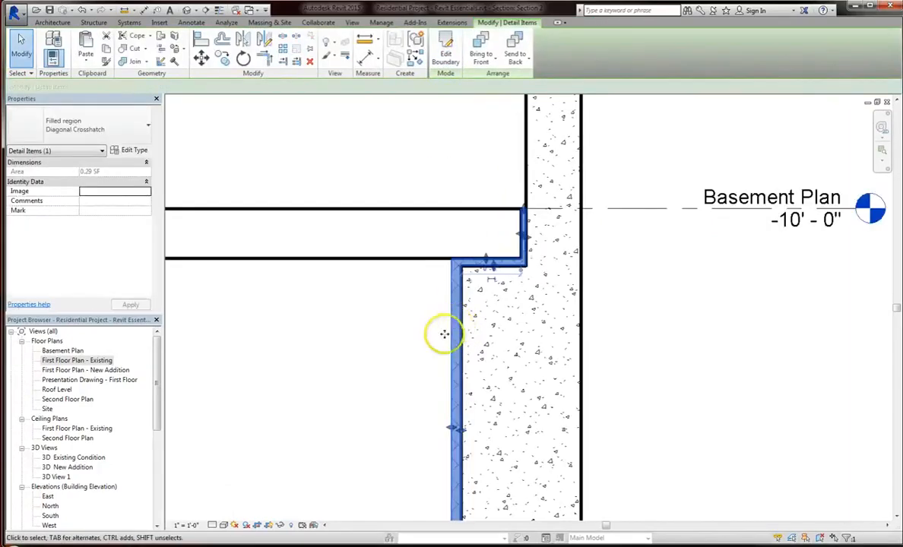
{"action": "left_click", "coordinate": [425, 348]}
Add a text note reading Coninuous 1" EPS Foam Insulation beneath the slab, with its leader pointing to the insulation strip.
{"action": "scroll", "coordinate": [460, 171], "scroll_direction": "down", "scroll_amount": 2}
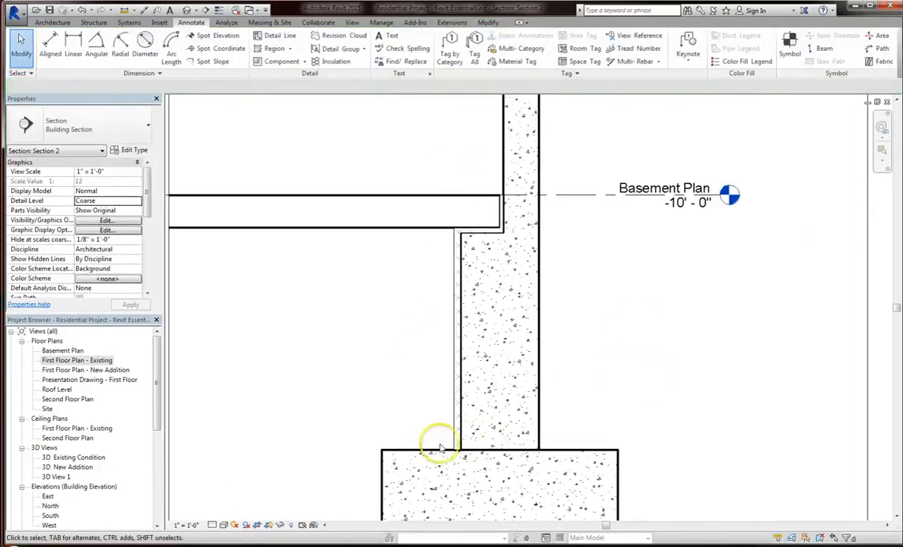
{"action": "left_click", "coordinate": [389, 35]}
{"action": "left_click", "coordinate": [465, 327]}
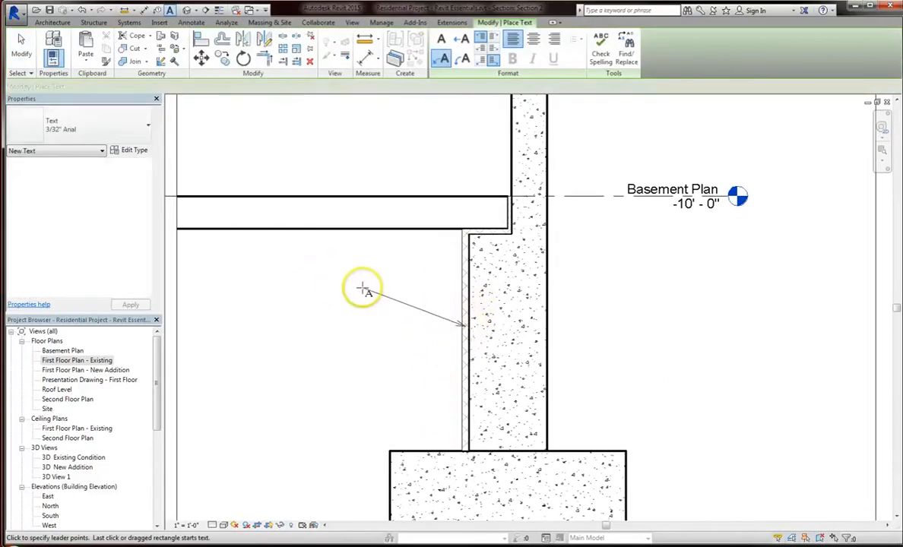
{"action": "left_click", "coordinate": [332, 294]}
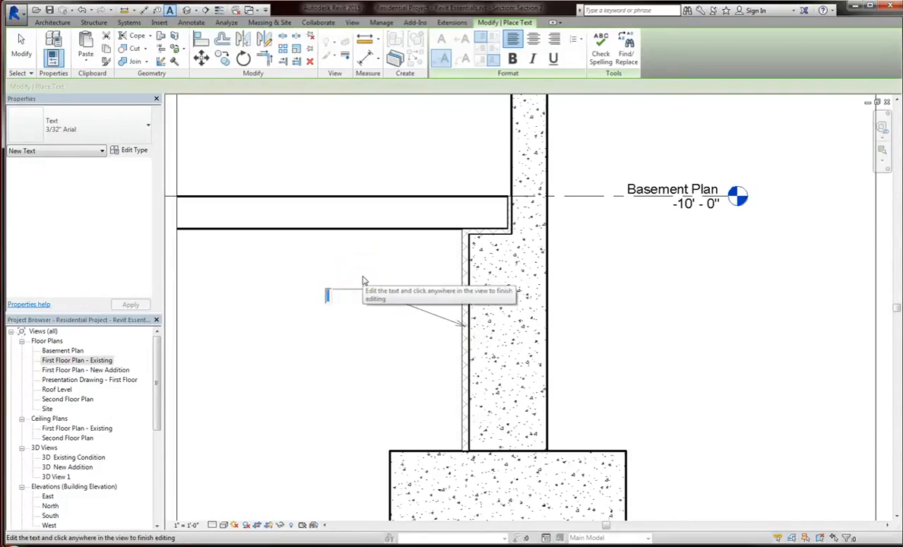
{"action": "type", "text": "C"}
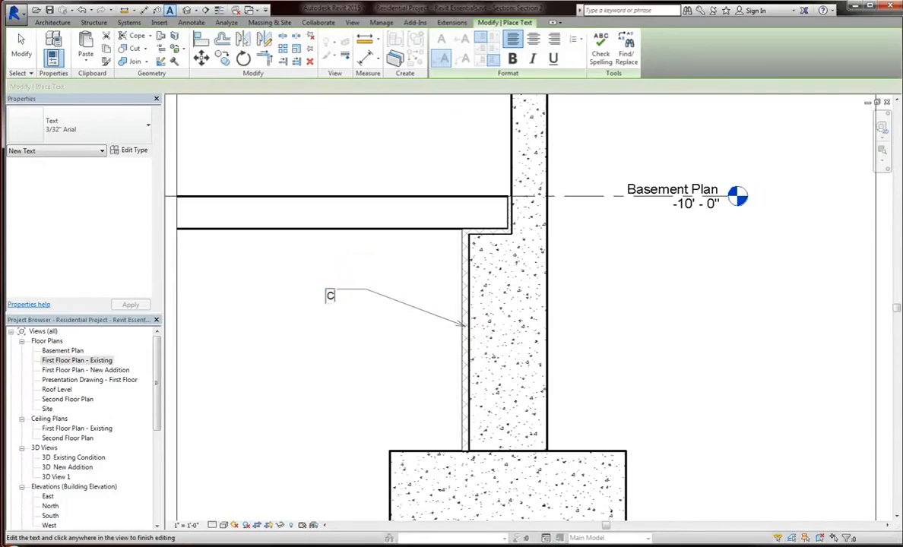
{"action": "type", "text": "oninuous 1\" EPS Foam Insulation"}
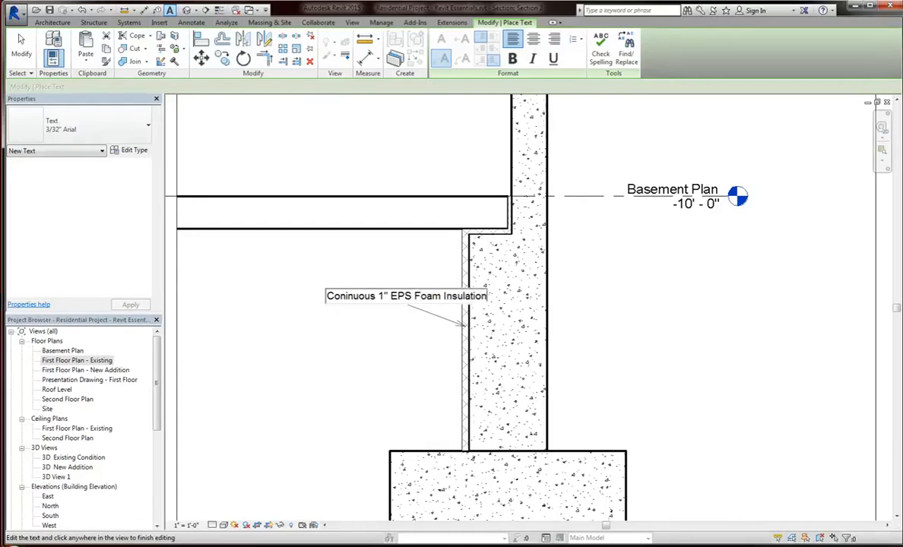
{"action": "left_click", "coordinate": [363, 278]}
Correct the note's first word to Continuous and move the note slightly up and closer to the wall.
{"action": "middle_click_drag", "start_coordinate": [322, 304], "coordinate": [423, 305]}
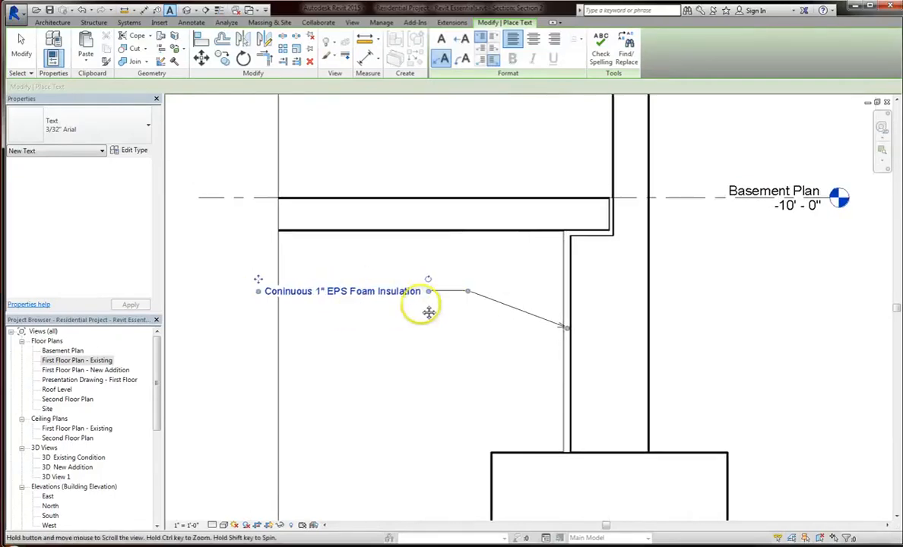
{"action": "key", "text": "Escape"}
{"action": "key", "text": "Escape"}
{"action": "double_click", "coordinate": [293, 292]}
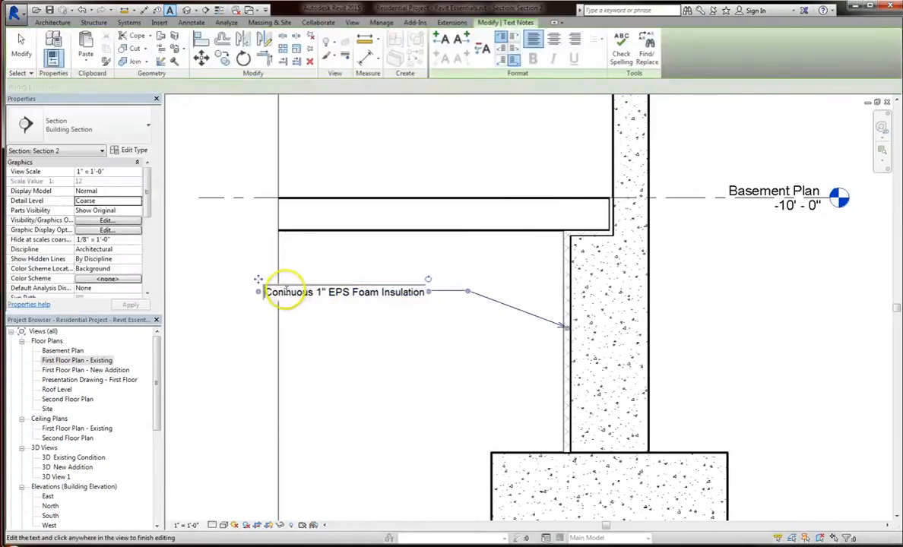
{"action": "left_click", "coordinate": [353, 268]}
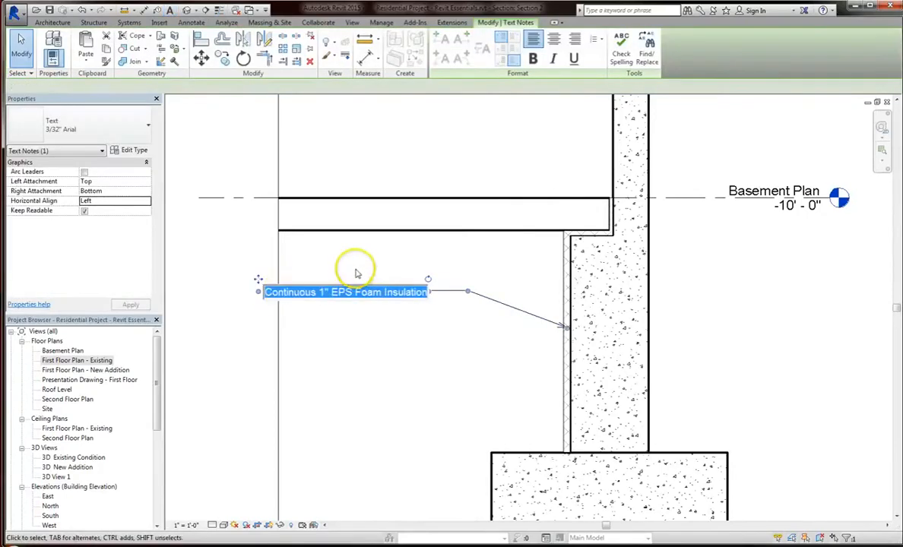
{"action": "left_click_drag", "start_coordinate": [257, 280], "coordinate": [292, 265]}
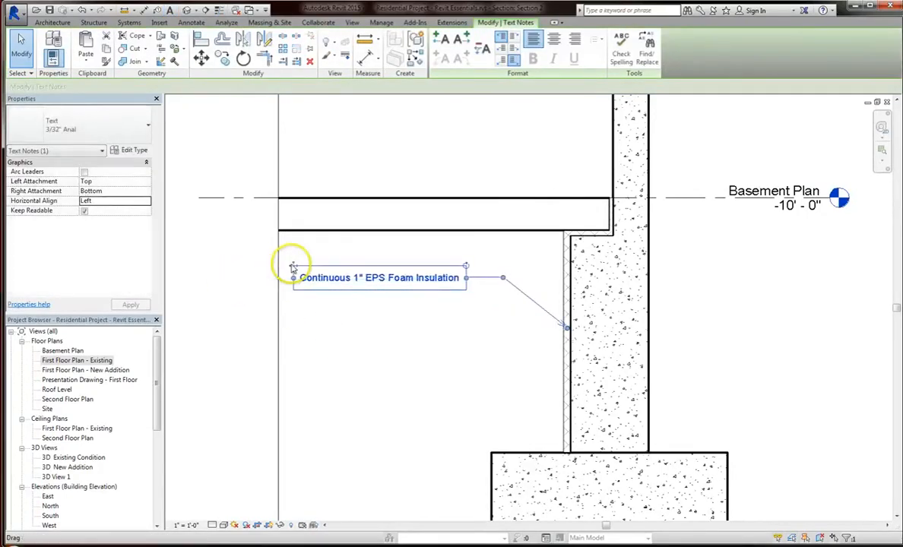
{"action": "left_click", "coordinate": [359, 356]}
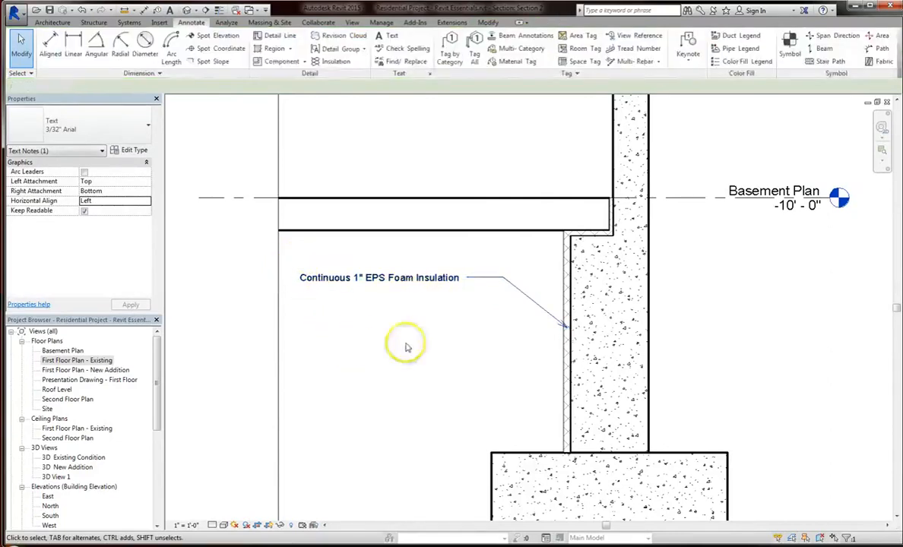
Cut a key notch 3 1/2" wide and 1 1/2" deep into the footing's upper edge beneath the wall with Cut Profile.
{"action": "middle_click_drag", "start_coordinate": [480, 345], "coordinate": [455, 307]}
{"action": "middle_click_drag", "start_coordinate": [711, 328], "coordinate": [605, 269]}
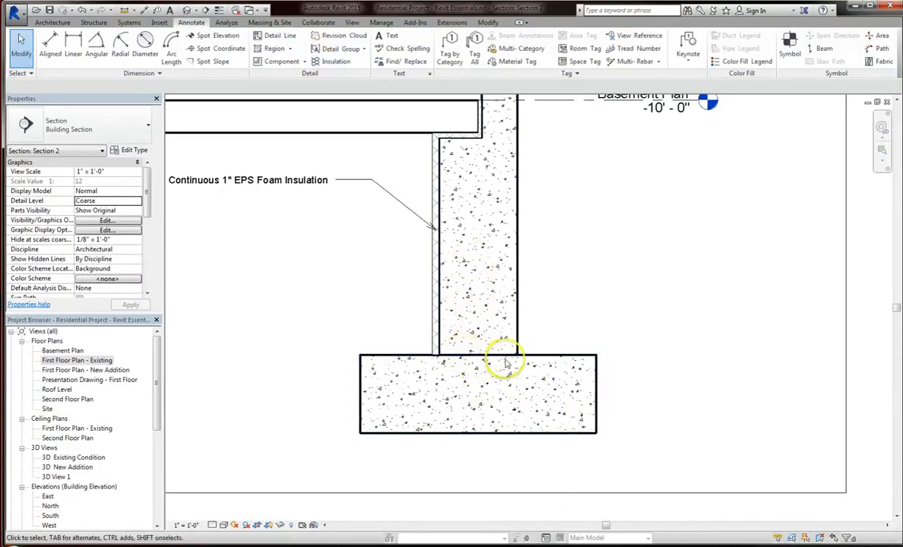
{"action": "left_click", "coordinate": [352, 23]}
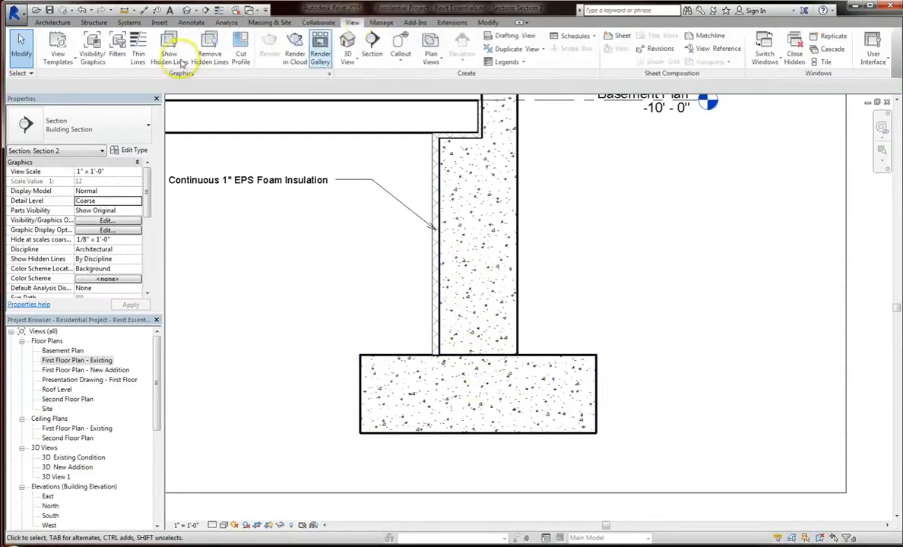
{"action": "left_click", "coordinate": [539, 357]}
{"action": "scroll", "coordinate": [470, 368], "scroll_direction": "up", "scroll_amount": 2}
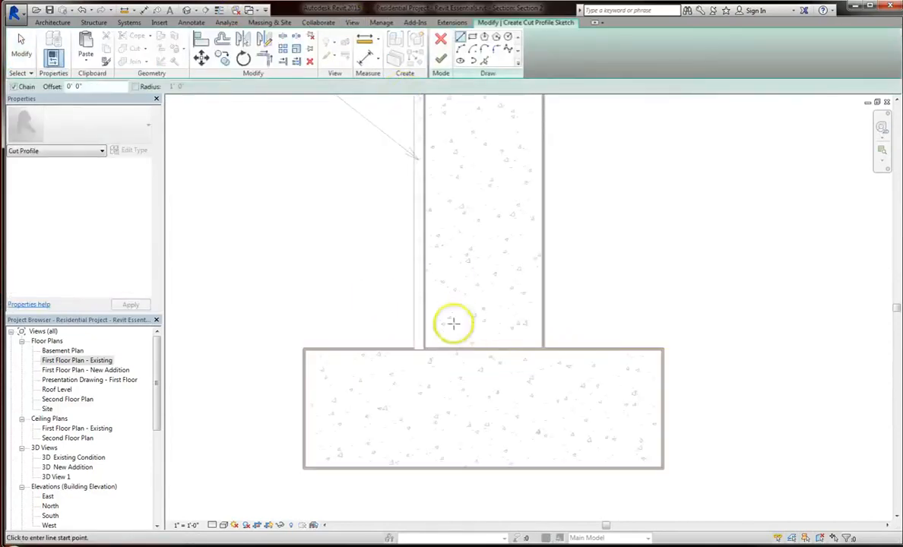
{"action": "left_click", "coordinate": [458, 349]}
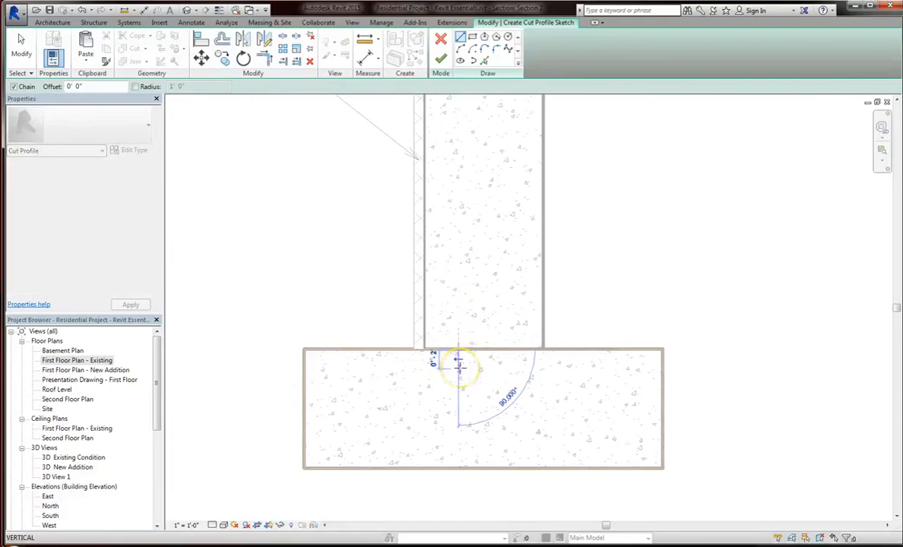
{"action": "left_click", "coordinate": [459, 362]}
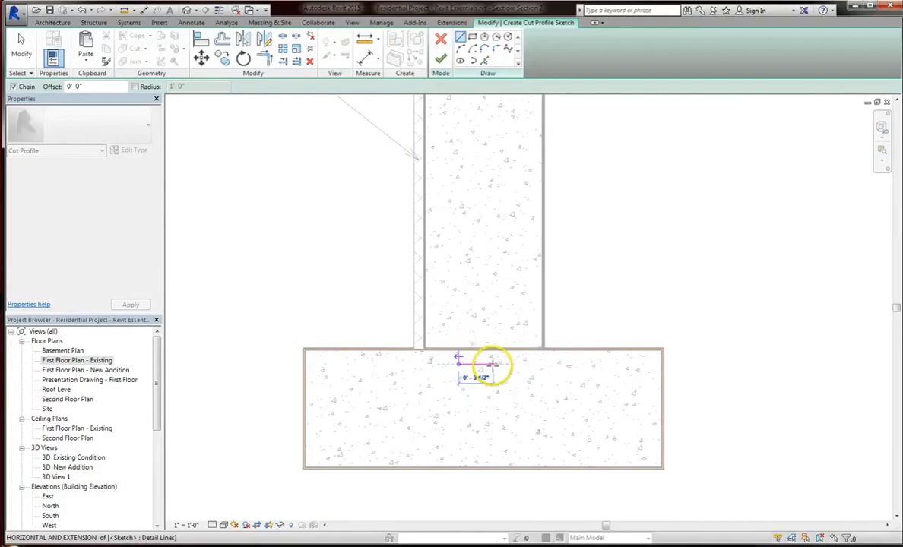
{"action": "left_click", "coordinate": [493, 362]}
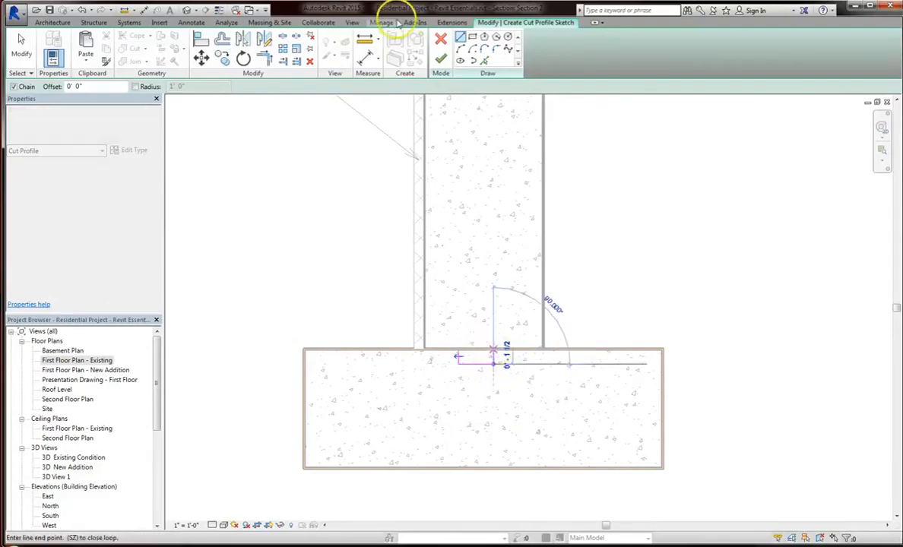
{"action": "left_click", "coordinate": [441, 59]}
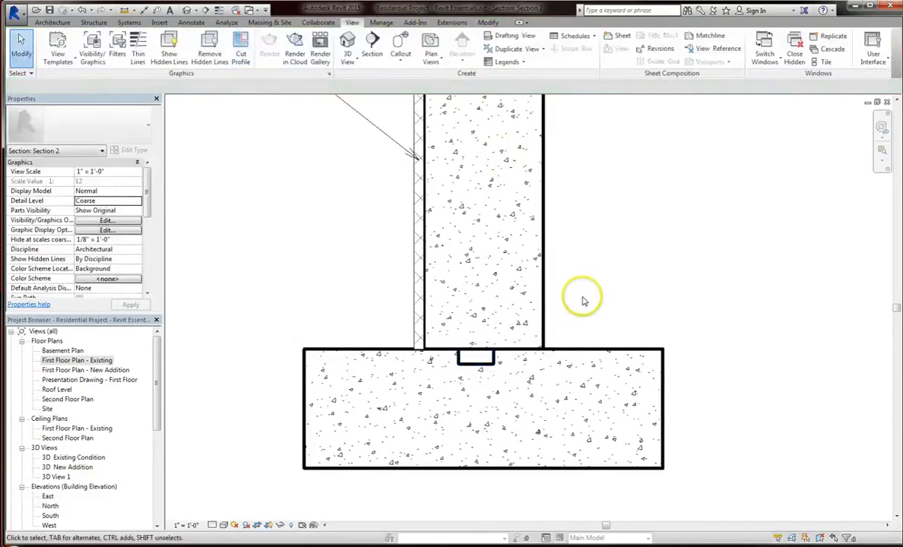
Override the wall's lower edge line across the footing notch with the Invisible lines style using Linework.
{"action": "scroll", "coordinate": [510, 368], "scroll_direction": "down", "scroll_amount": 2}
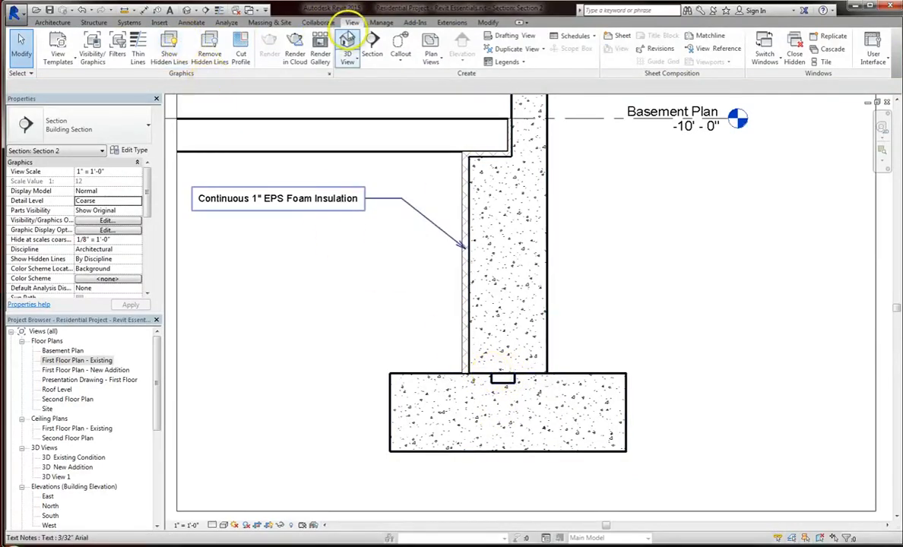
{"action": "left_click", "coordinate": [191, 22]}
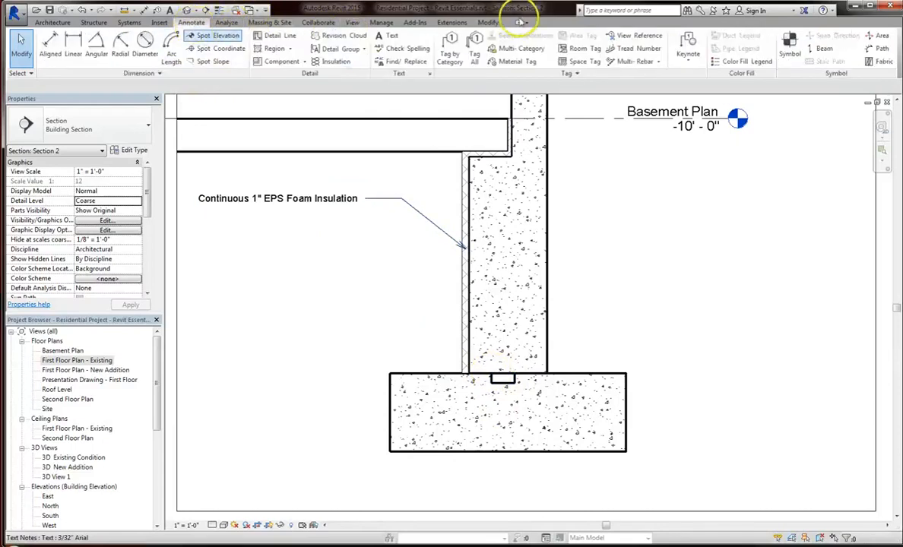
{"action": "left_click", "coordinate": [487, 22]}
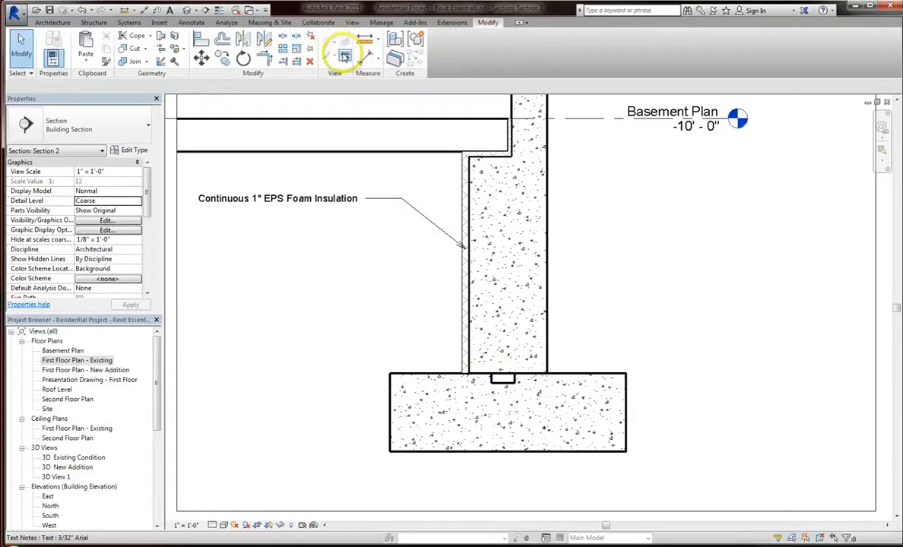
{"action": "left_click", "coordinate": [344, 54]}
{"action": "left_click", "coordinate": [487, 53]}
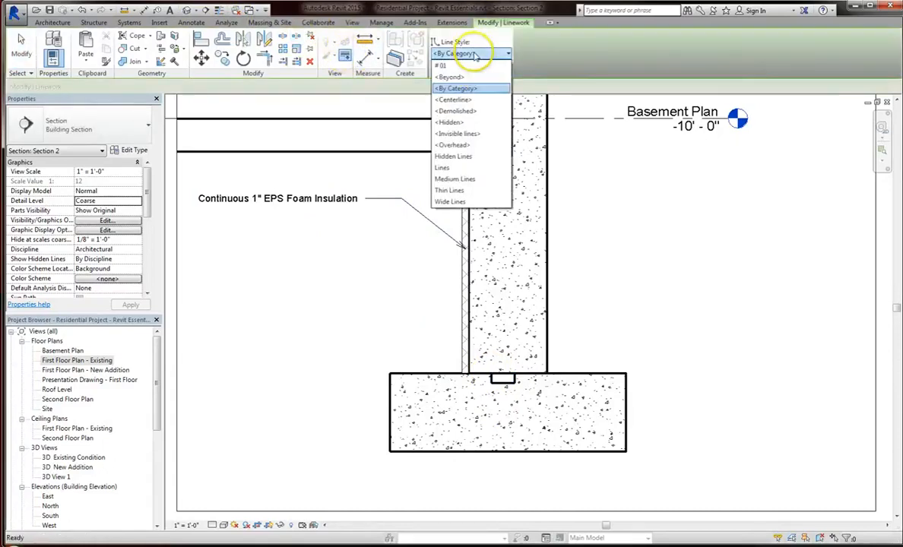
{"action": "left_click", "coordinate": [466, 136]}
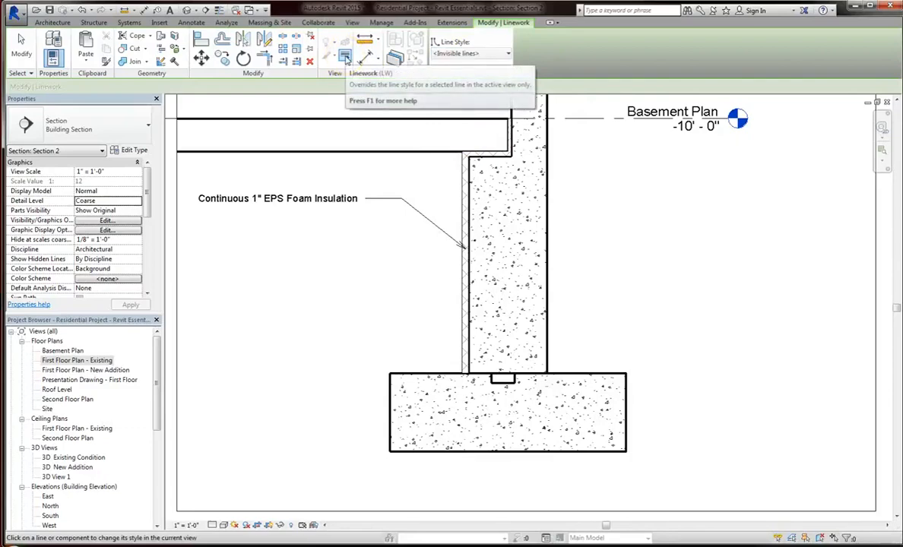
{"action": "left_click", "coordinate": [495, 24]}
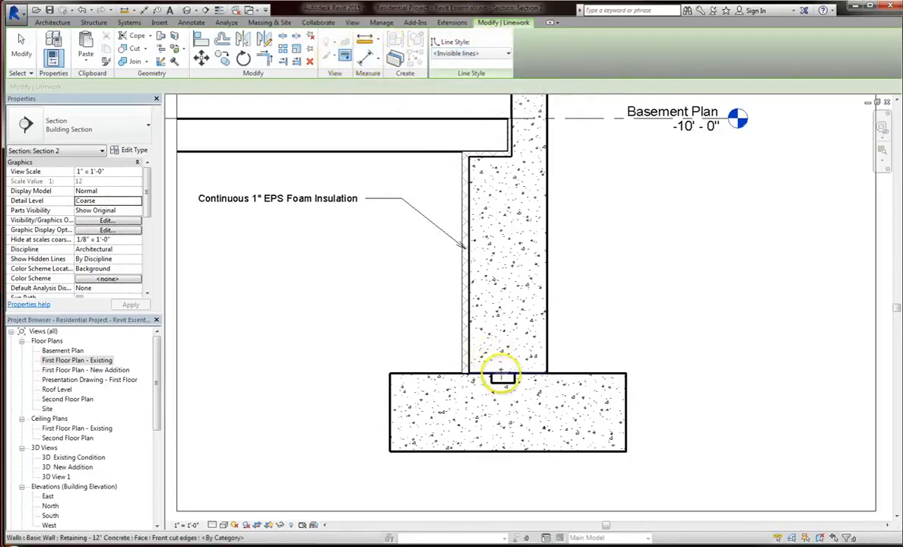
{"action": "left_click", "coordinate": [502, 378]}
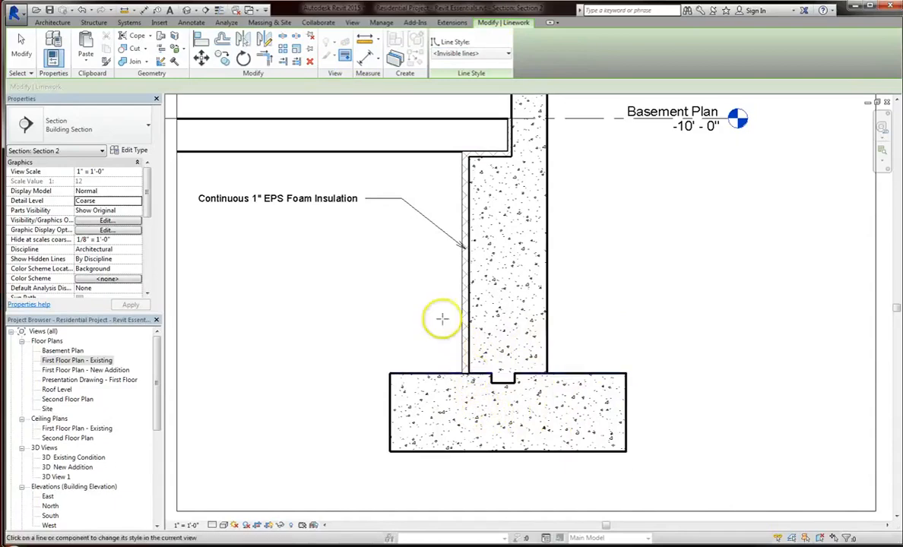
{"action": "scroll", "coordinate": [492, 410], "scroll_direction": "down", "scroll_amount": 1}
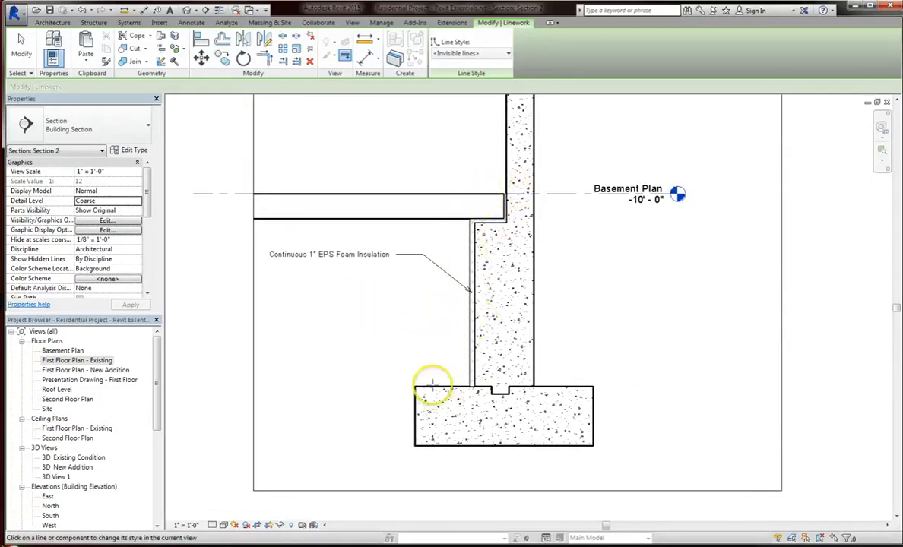
{"action": "key", "text": "Escape"}
Add a text note reading Structural Key beside the wall, with its leader pointing to the footing notch.
{"action": "left_click", "coordinate": [190, 22]}
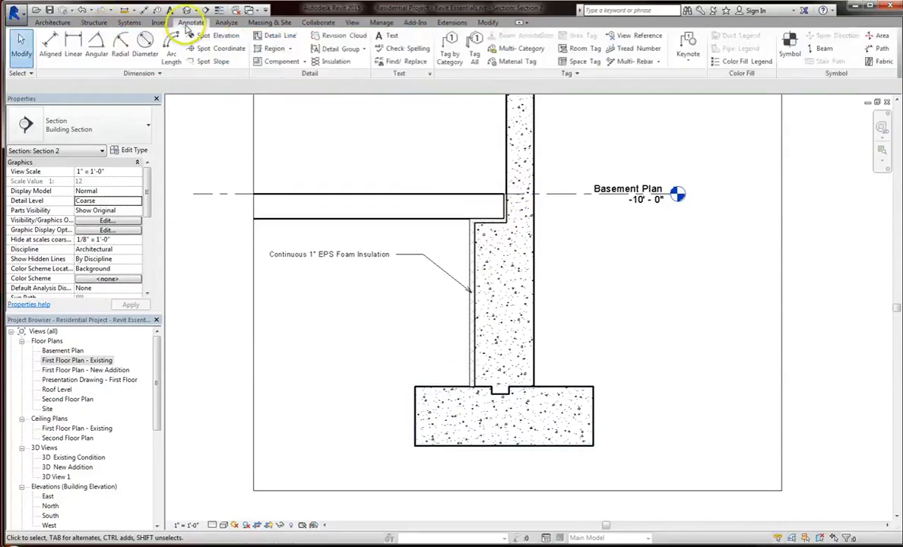
{"action": "left_click", "coordinate": [386, 37]}
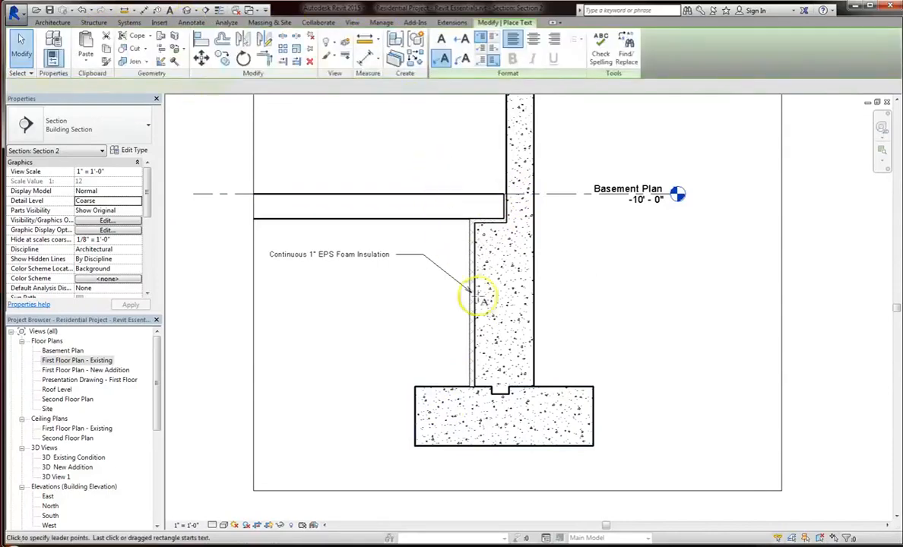
{"action": "left_click", "coordinate": [500, 391]}
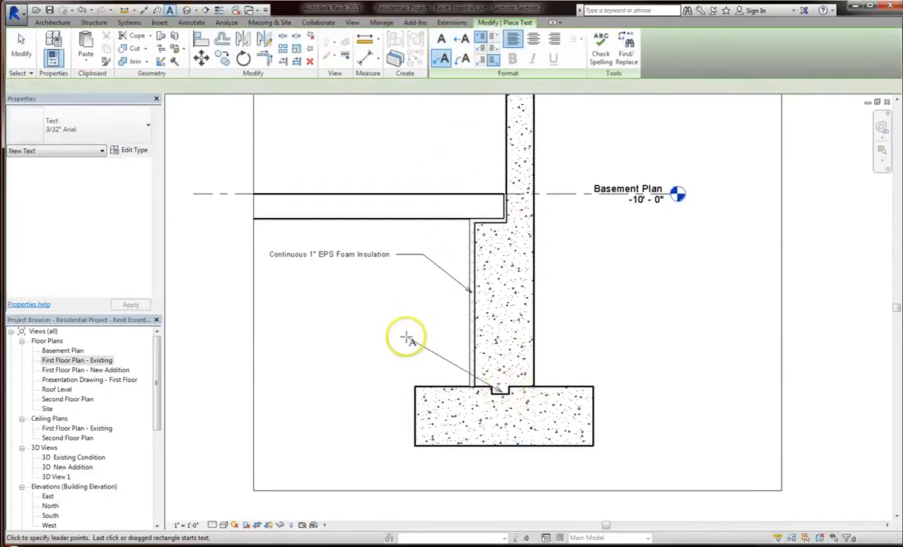
{"action": "left_click", "coordinate": [396, 344]}
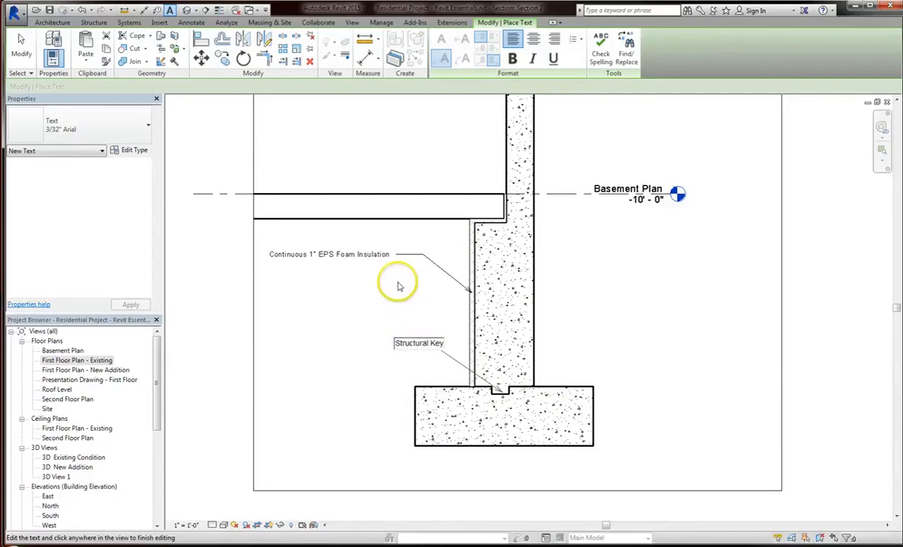
{"action": "left_click", "coordinate": [403, 296]}
{"action": "left_click", "coordinate": [386, 320]}
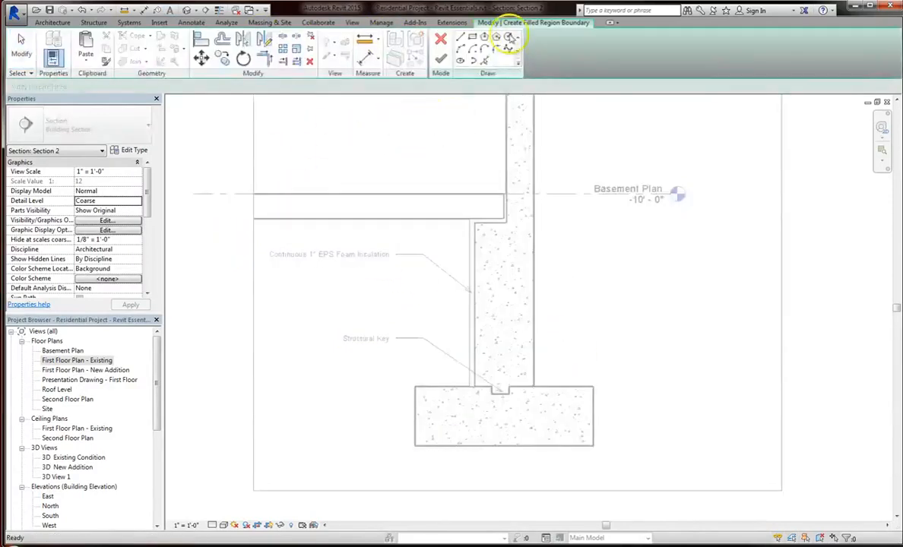
Sketch the filled region's boundary along the slab's underside, down the insulation's outer face and around the footing's outer edges.
{"action": "left_click", "coordinate": [461, 37]}
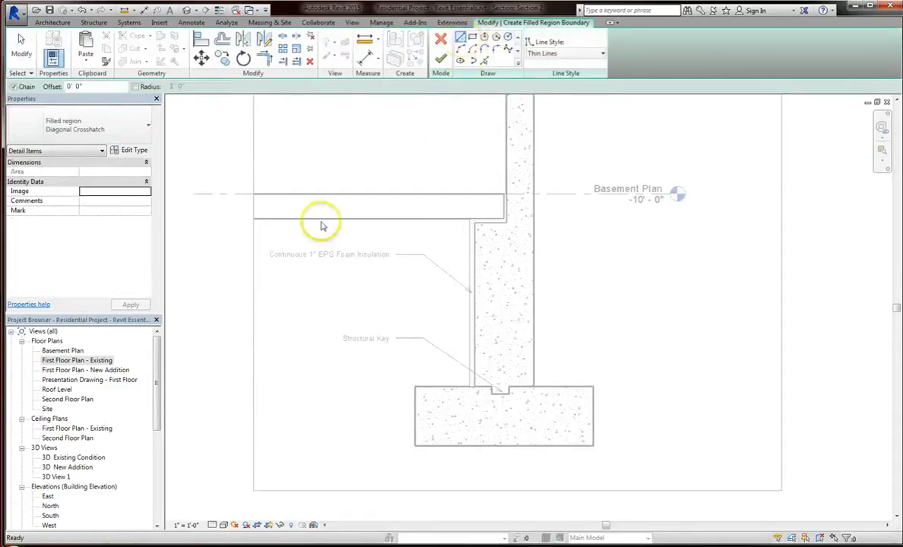
{"action": "left_click", "coordinate": [251, 220]}
{"action": "left_click", "coordinate": [469, 220]}
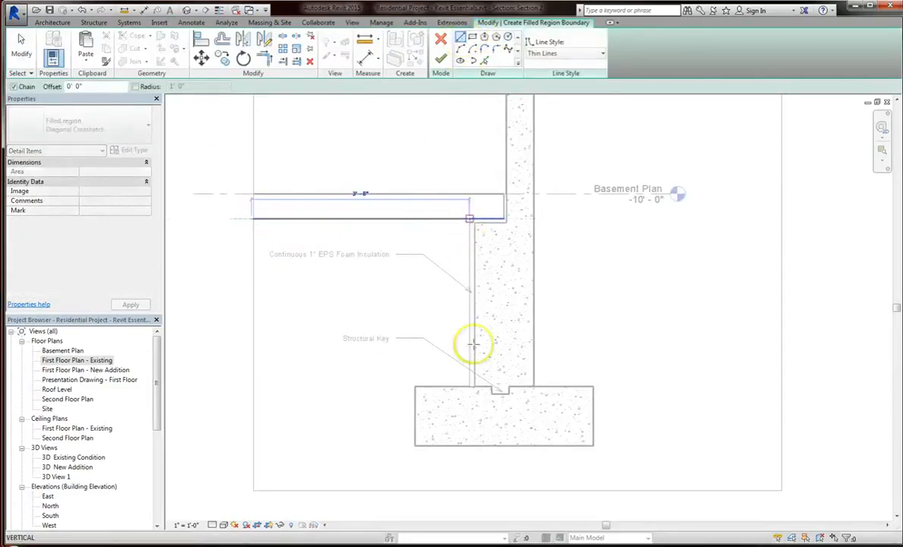
{"action": "left_click", "coordinate": [472, 389]}
{"action": "left_click", "coordinate": [415, 388]}
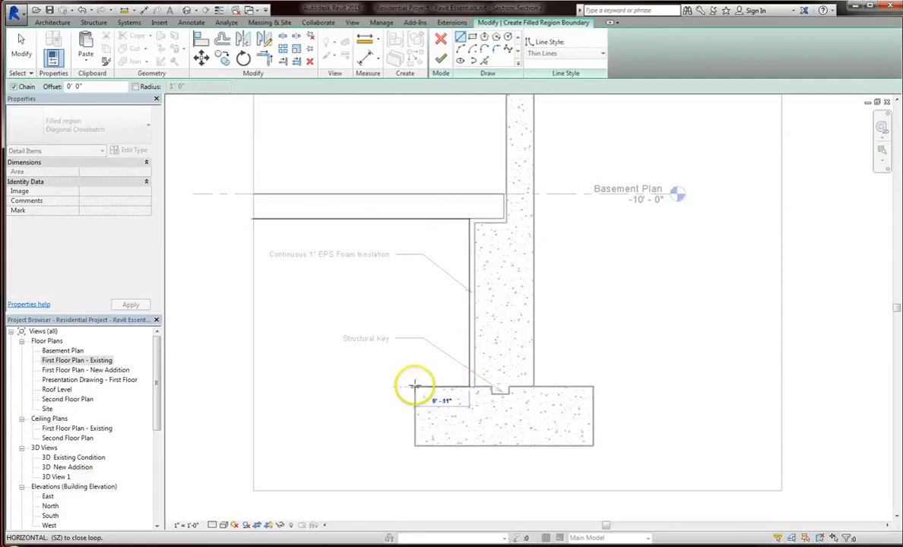
{"action": "left_click", "coordinate": [416, 449]}
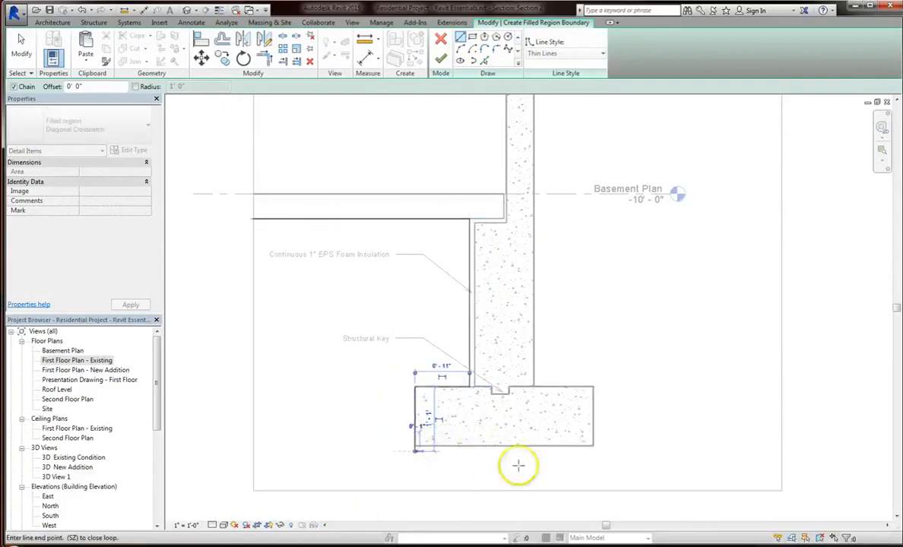
{"action": "left_click", "coordinate": [592, 446]}
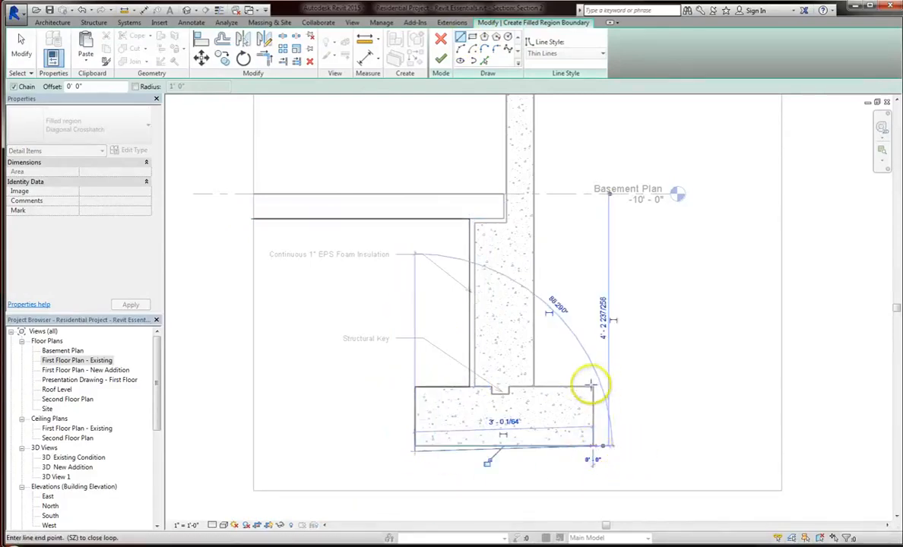
{"action": "left_click", "coordinate": [593, 387]}
Continue the boundary up the wall's outer face, loop it outside the crop region back to the slab, and finish the Diagonal Crosshatch region.
{"action": "scroll", "coordinate": [536, 453], "scroll_direction": "down", "scroll_amount": 2}
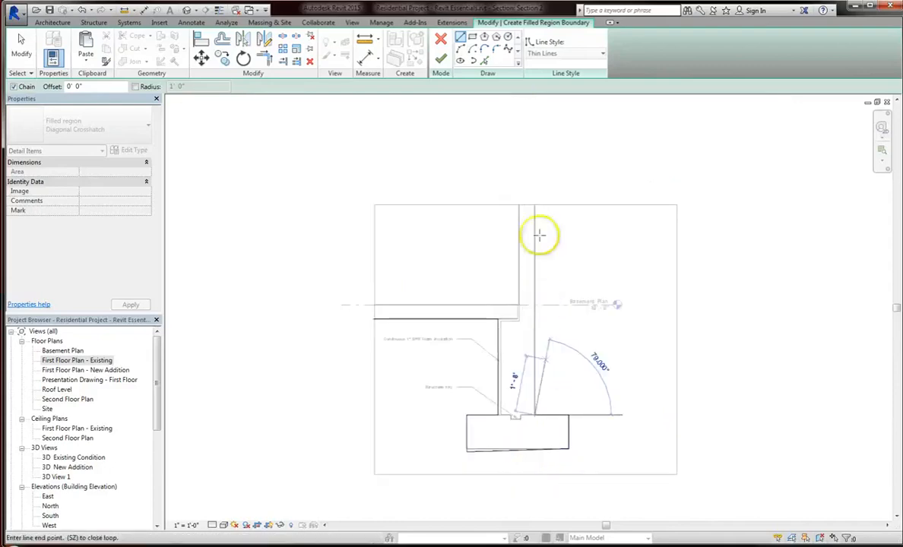
{"action": "left_click", "coordinate": [534, 169]}
{"action": "left_click", "coordinate": [680, 179]}
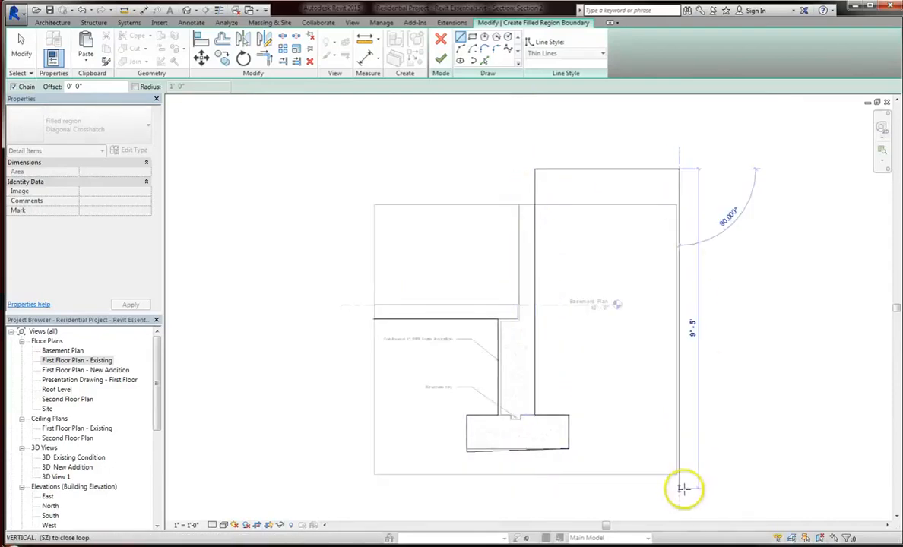
{"action": "left_click", "coordinate": [680, 488]}
{"action": "left_click", "coordinate": [372, 486]}
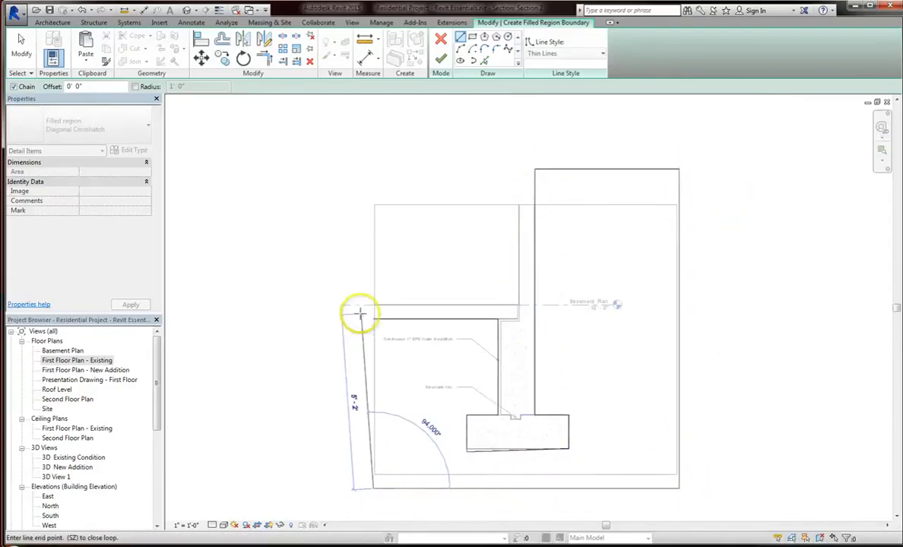
{"action": "left_click", "coordinate": [372, 320]}
{"action": "left_click", "coordinate": [441, 61]}
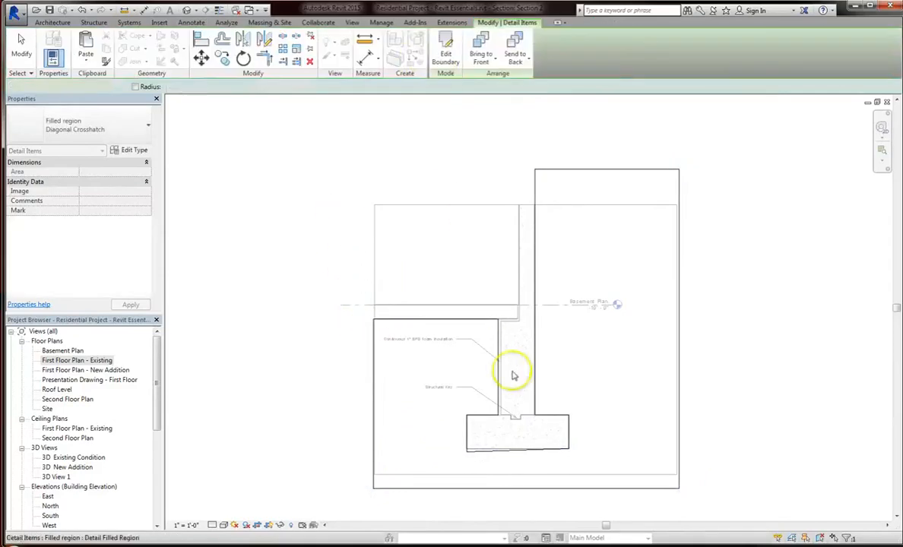
{"action": "left_click", "coordinate": [335, 383]}
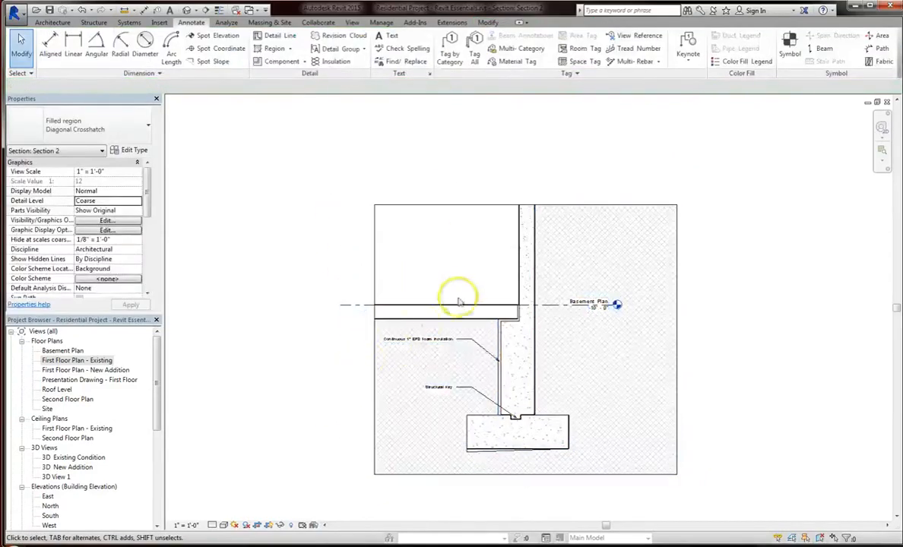
{"action": "scroll", "coordinate": [460, 440], "scroll_direction": "up", "scroll_amount": 5}
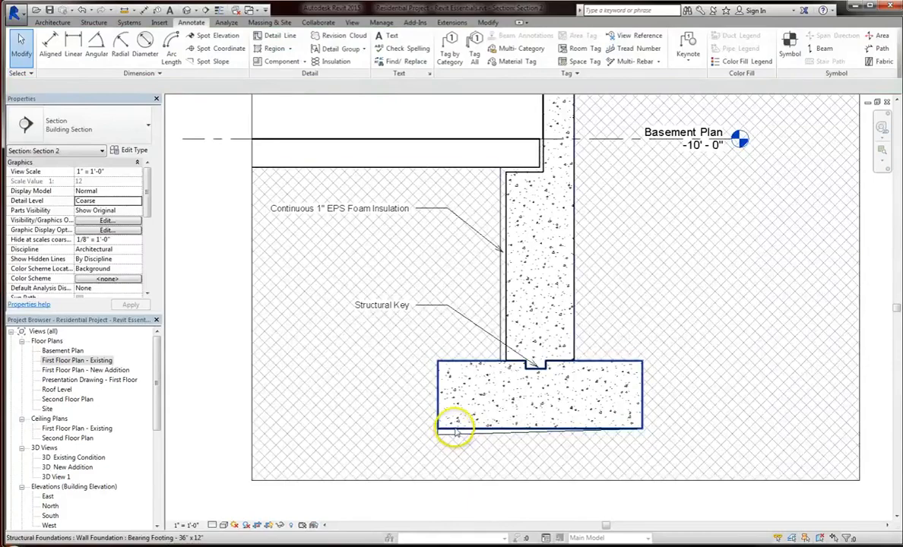
{"action": "key", "text": "l"}
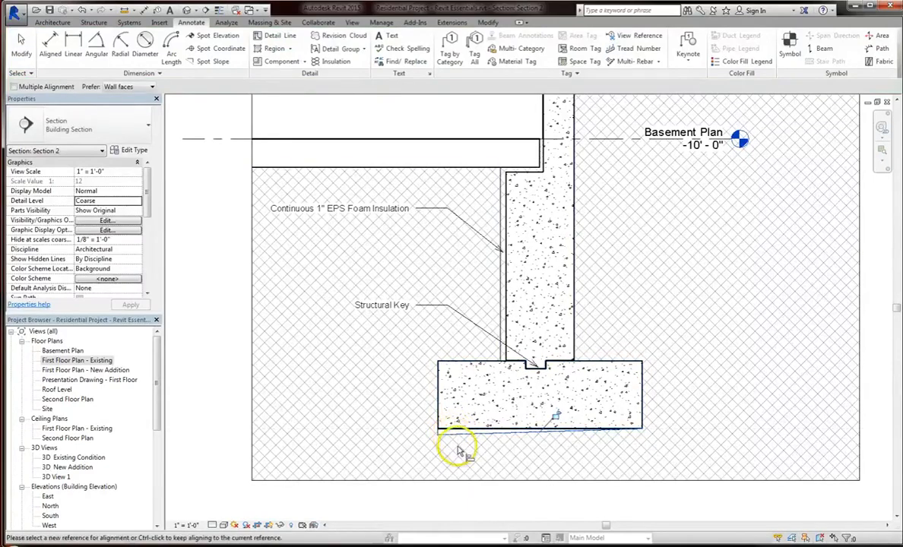
{"action": "key", "text": "Escape"}
{"action": "key", "text": "Escape"}
Edit the filled region's boundary and align its sloped line beneath the footing with the footing's lower edge.
{"action": "left_click", "coordinate": [441, 428]}
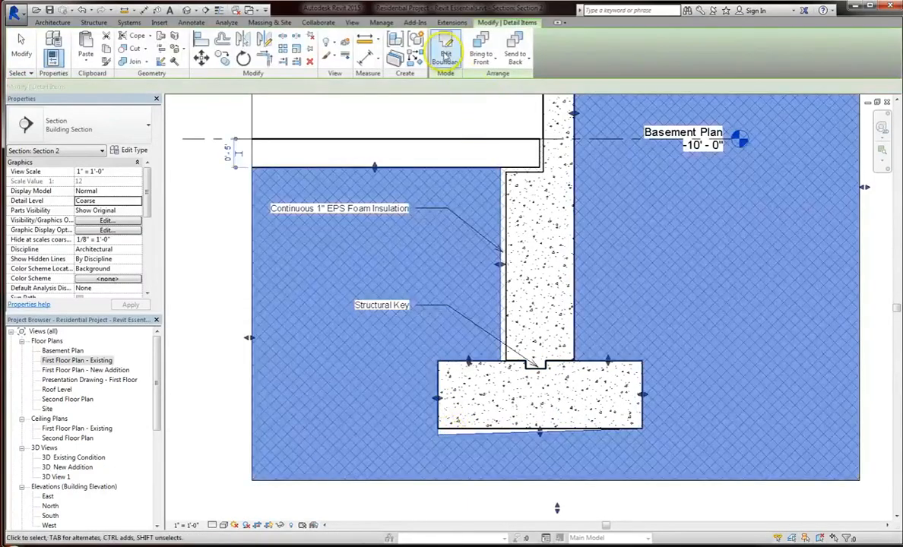
{"action": "double_click", "coordinate": [439, 418]}
{"action": "left_click", "coordinate": [440, 430]}
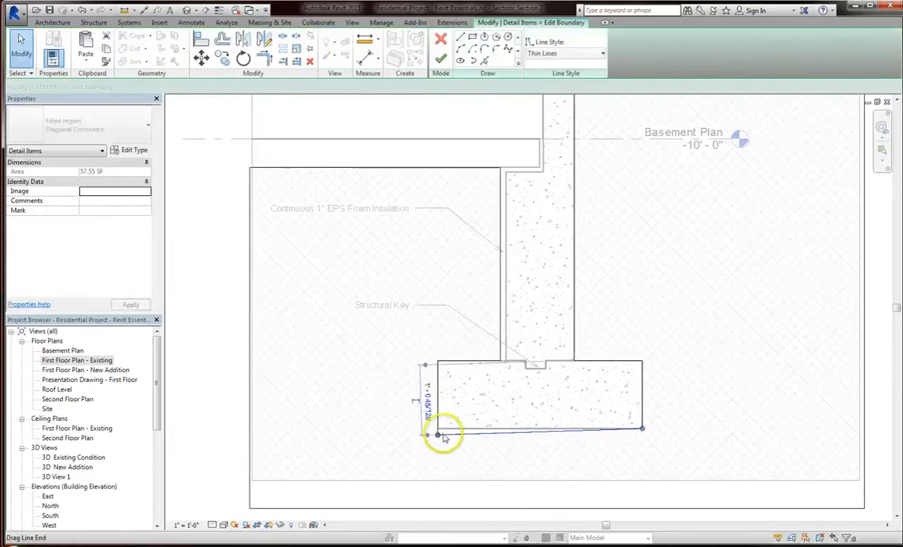
{"action": "key", "text": "a"}
{"action": "key", "text": "l"}
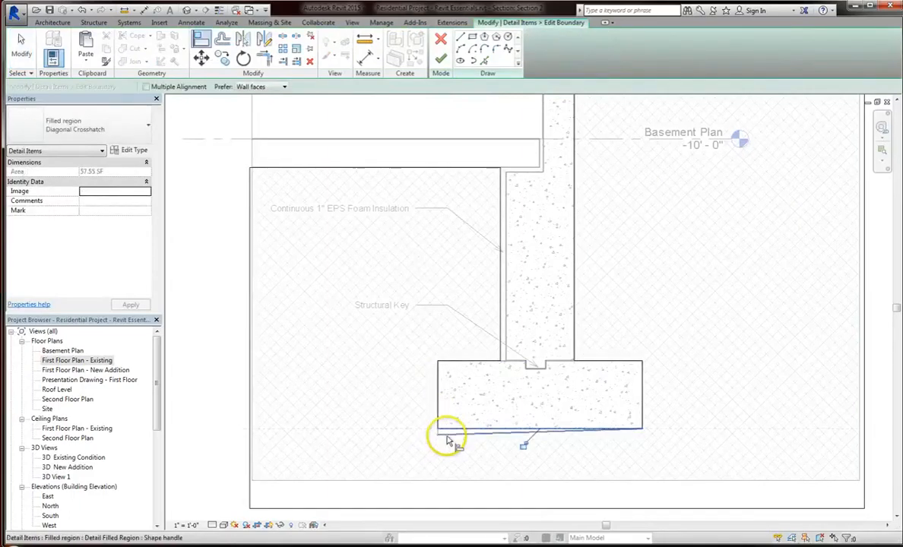
{"action": "key", "text": "Escape"}
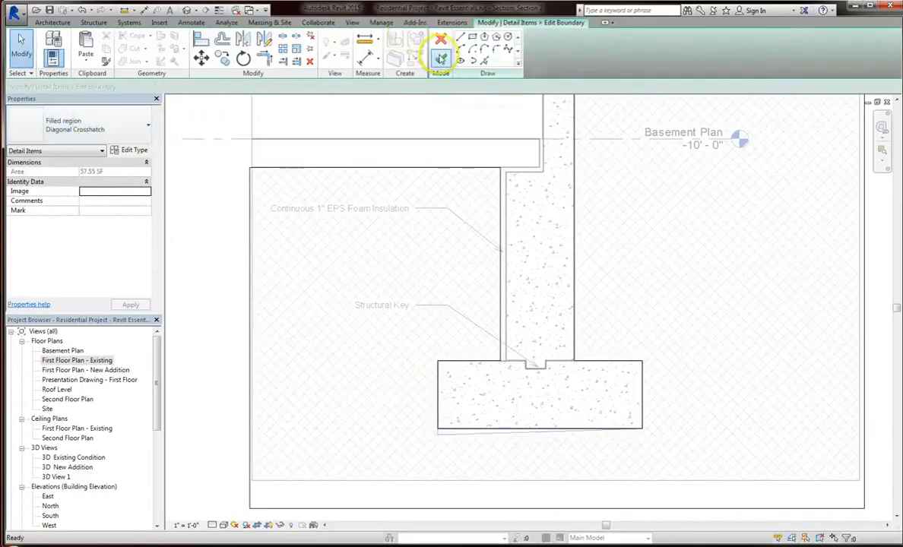
{"action": "left_click", "coordinate": [441, 59]}
Duplicate the filled region's type under the name Earth.
{"action": "left_click", "coordinate": [134, 150]}
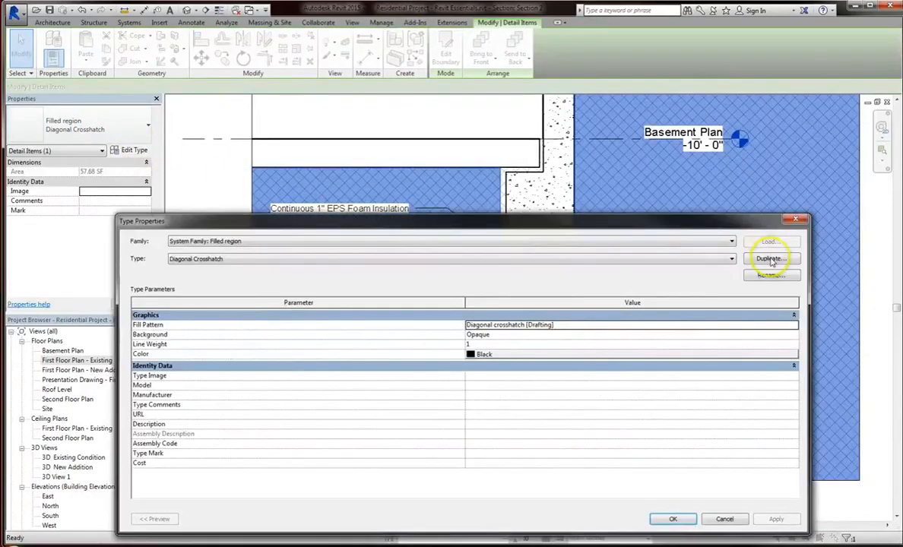
{"action": "left_click", "coordinate": [771, 259]}
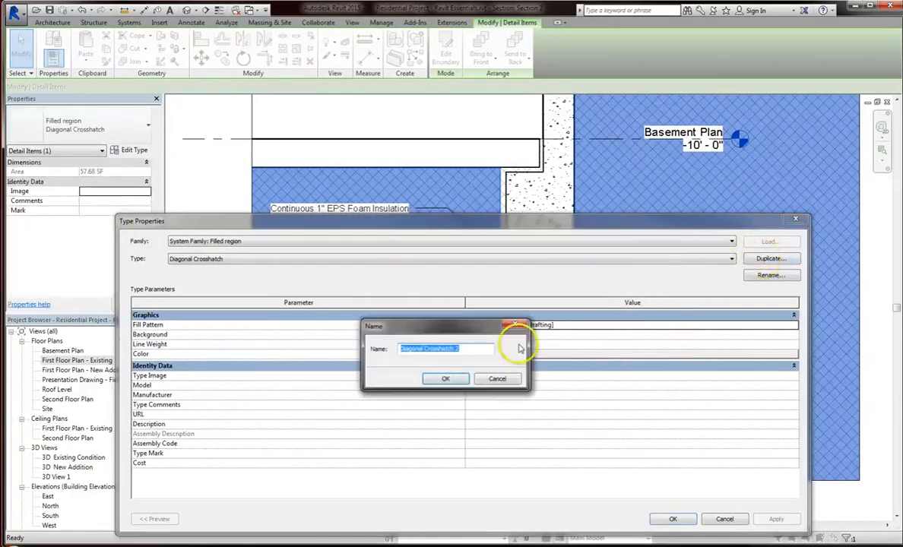
{"action": "left_click", "coordinate": [445, 378]}
Set the Earth type's background to Transparent and its fill pattern to the Earth drafting pattern.
{"action": "left_click", "coordinate": [523, 336]}
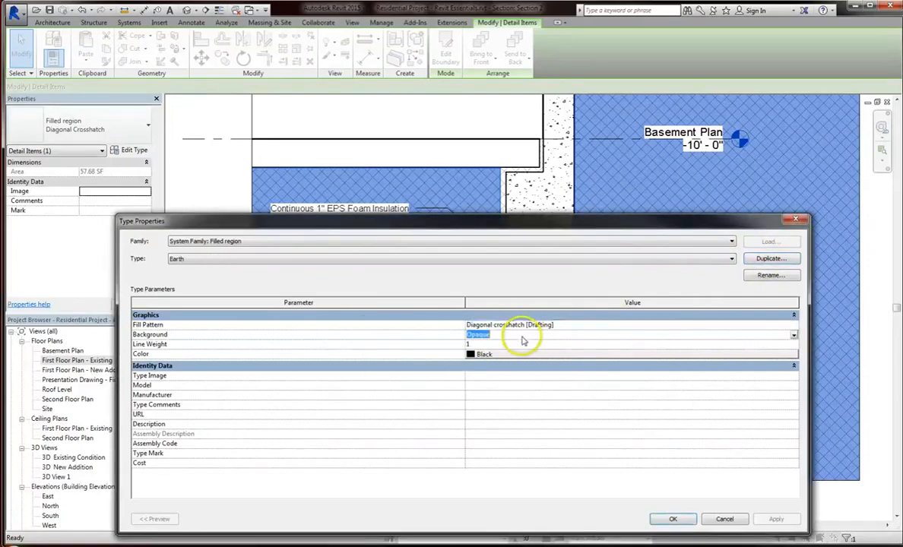
{"action": "left_click", "coordinate": [793, 336]}
{"action": "left_click", "coordinate": [557, 355]}
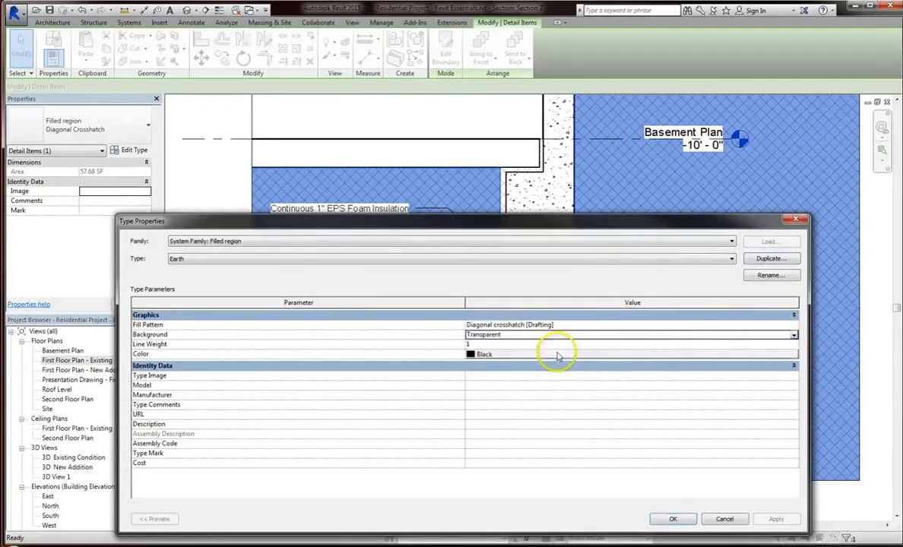
{"action": "left_click", "coordinate": [791, 324]}
{"action": "left_click", "coordinate": [794, 325]}
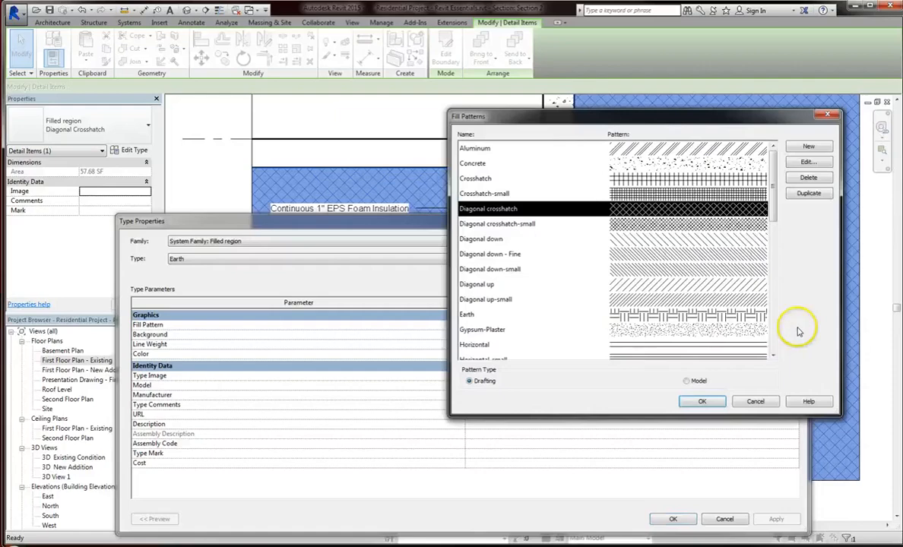
{"action": "left_click", "coordinate": [513, 314]}
{"action": "left_click", "coordinate": [700, 403]}
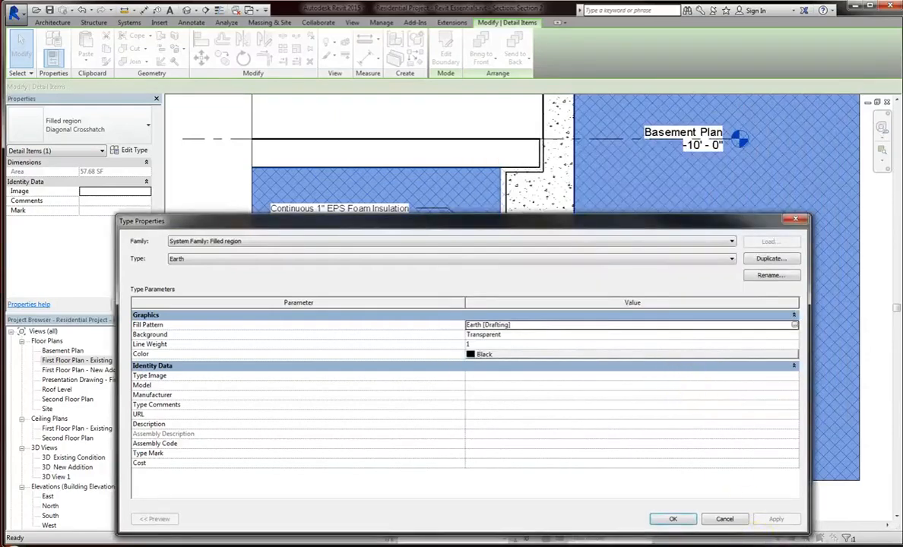
{"action": "left_click", "coordinate": [676, 524]}
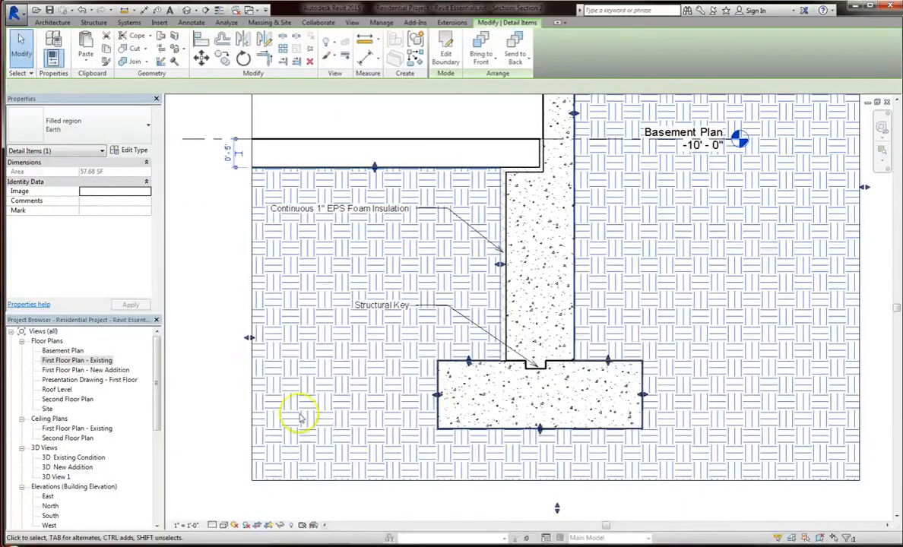
{"action": "left_click", "coordinate": [205, 320]}
Examine the foundation detail from the wall's upper end down to the footing.
{"action": "scroll", "coordinate": [439, 522], "scroll_direction": "down", "scroll_amount": 2}
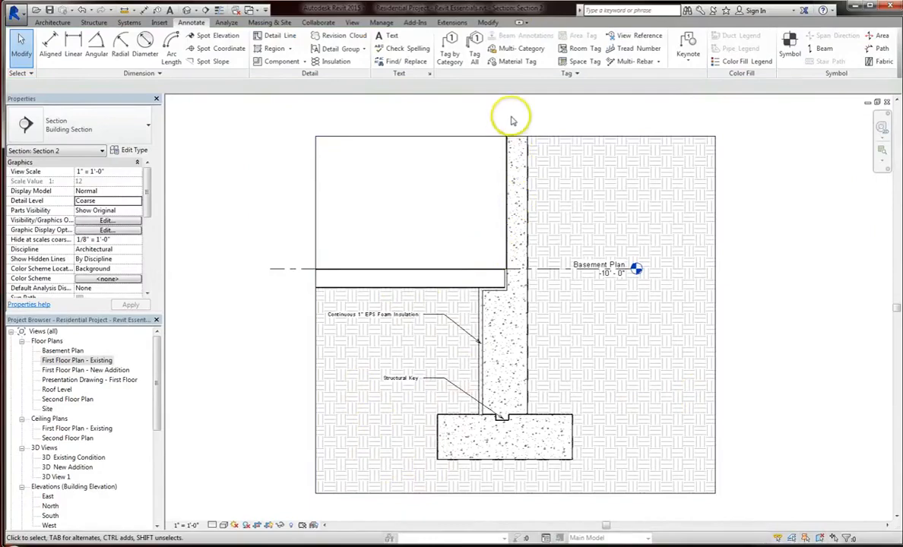
{"action": "scroll", "coordinate": [510, 175], "scroll_direction": "up", "scroll_amount": 4}
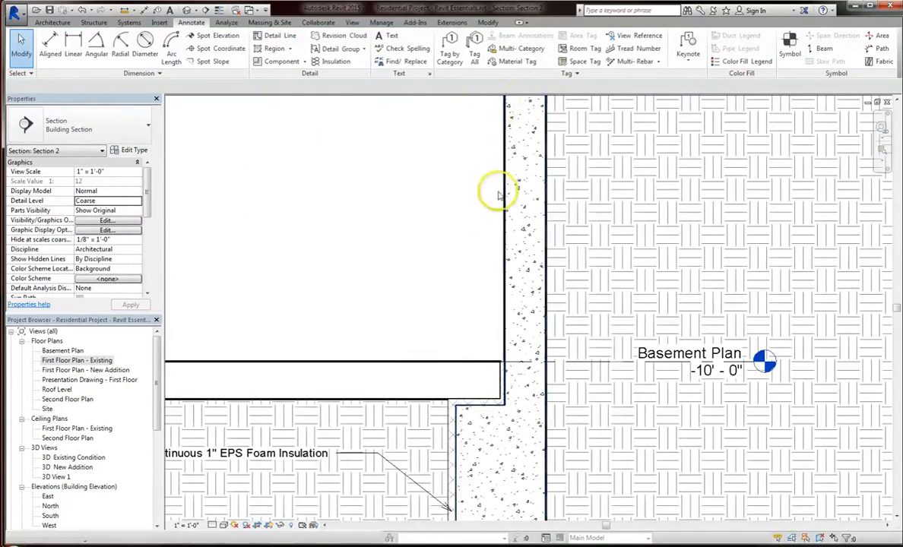
{"action": "middle_click_drag", "start_coordinate": [500, 201], "coordinate": [508, 232]}
{"action": "scroll", "coordinate": [495, 380], "scroll_direction": "down", "scroll_amount": 1}
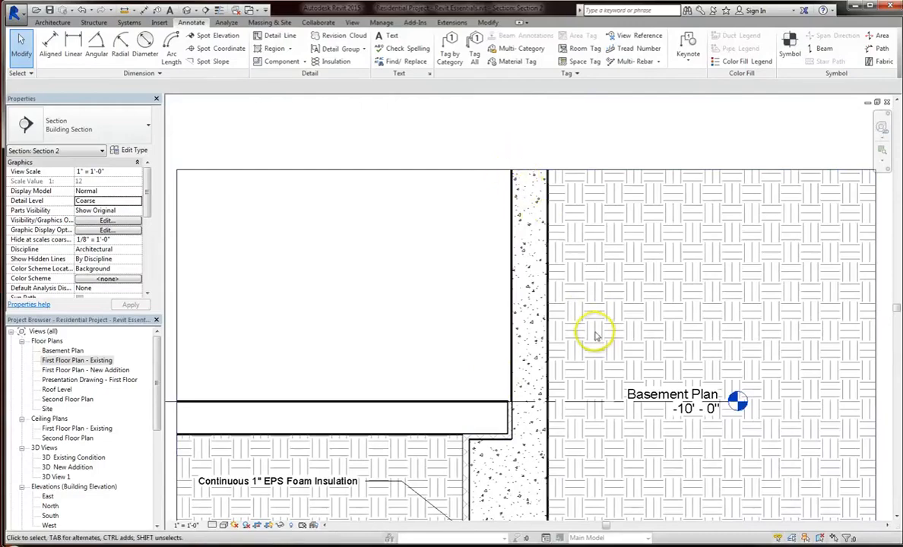
{"action": "middle_click_drag", "start_coordinate": [578, 397], "coordinate": [582, 307]}
{"action": "scroll", "coordinate": [558, 254], "scroll_direction": "down", "scroll_amount": 3}
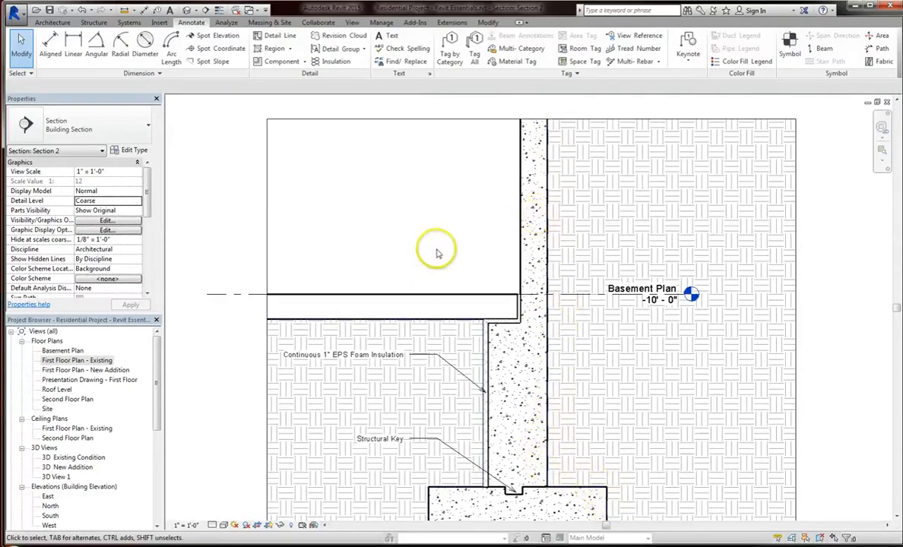
{"action": "scroll", "coordinate": [437, 247], "scroll_direction": "down", "scroll_amount": 1}
{"action": "middle_click_drag", "start_coordinate": [438, 244], "coordinate": [449, 205]}
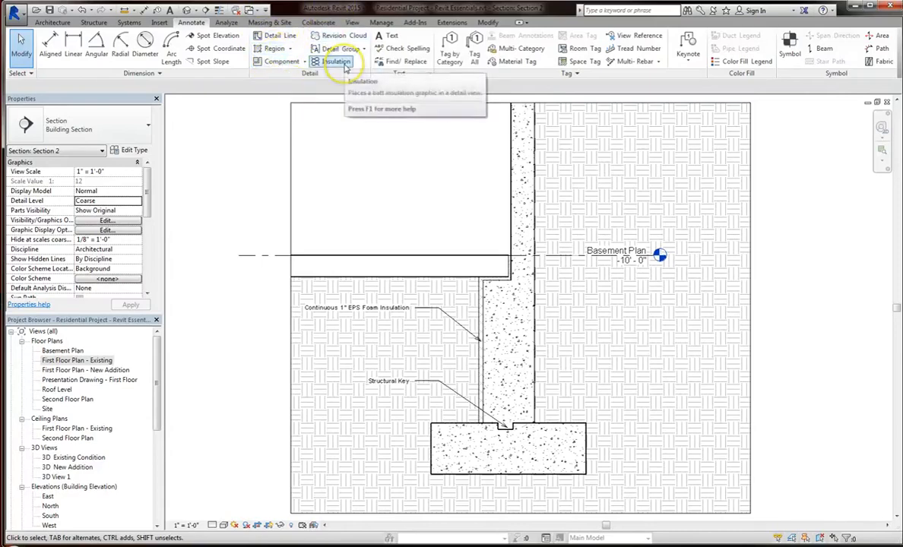
{"action": "left_click", "coordinate": [352, 22]}
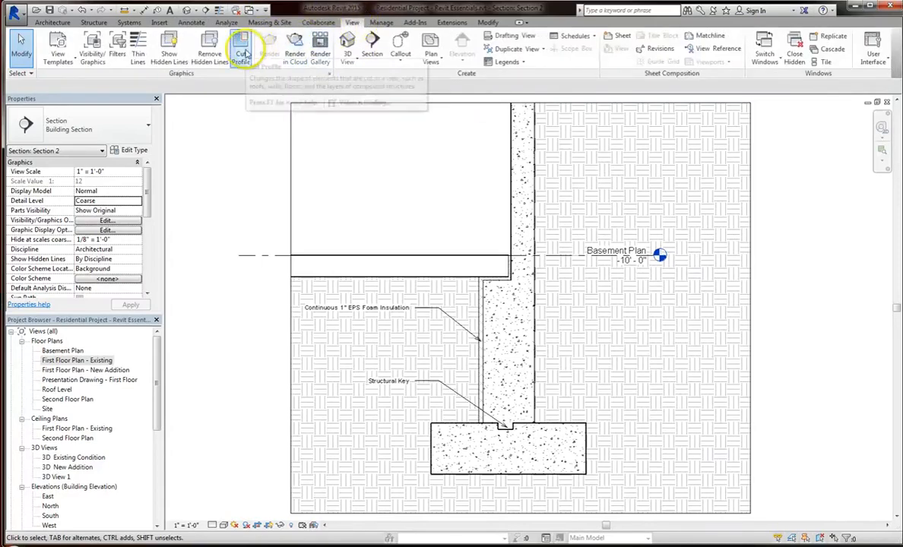
{"action": "left_click", "coordinate": [480, 24]}
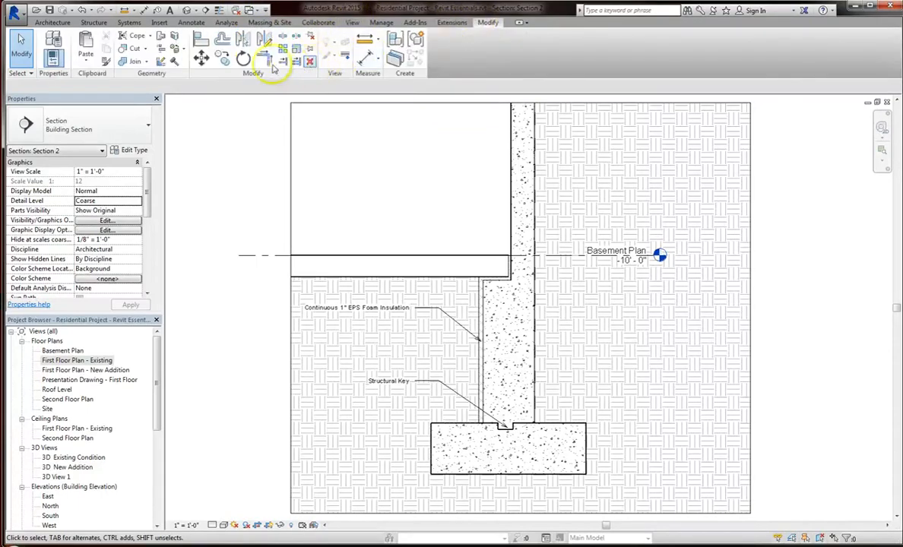